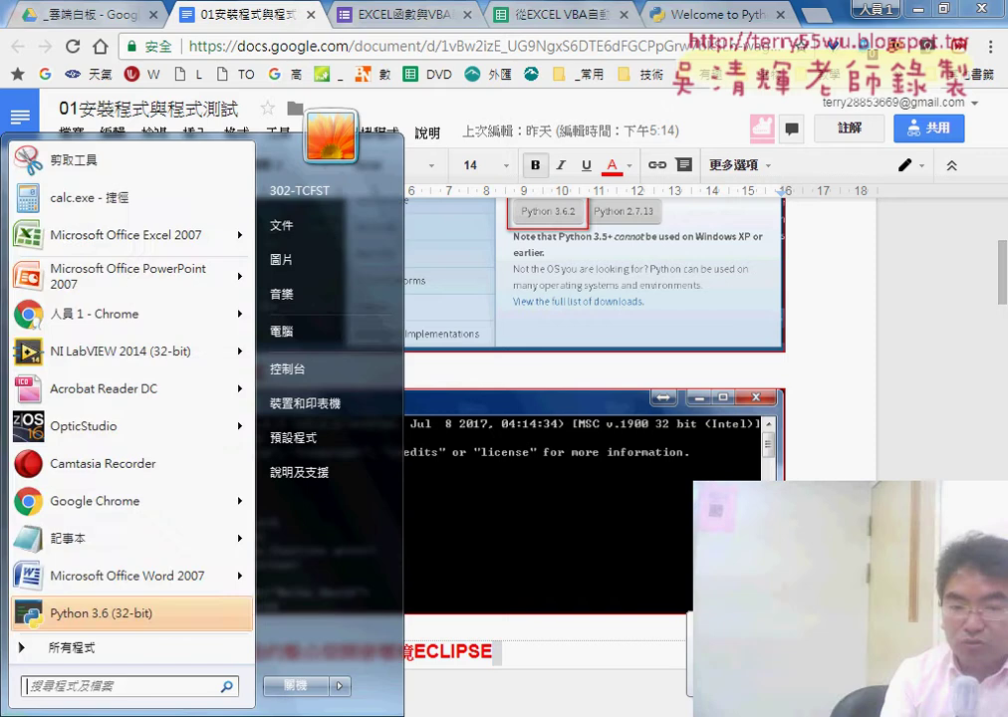
# Step: Launch IDLE (Python 3.6 32-bit) from the Start menu's Python 3.6 program group
pyautogui.click(89, 648)
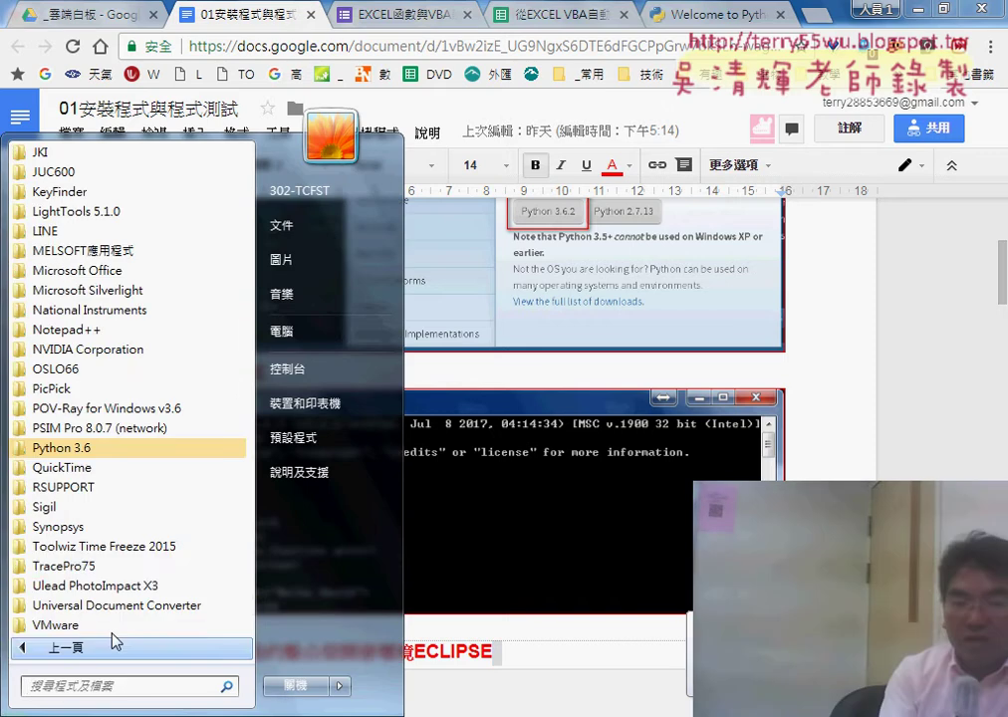
pyautogui.click(123, 453)
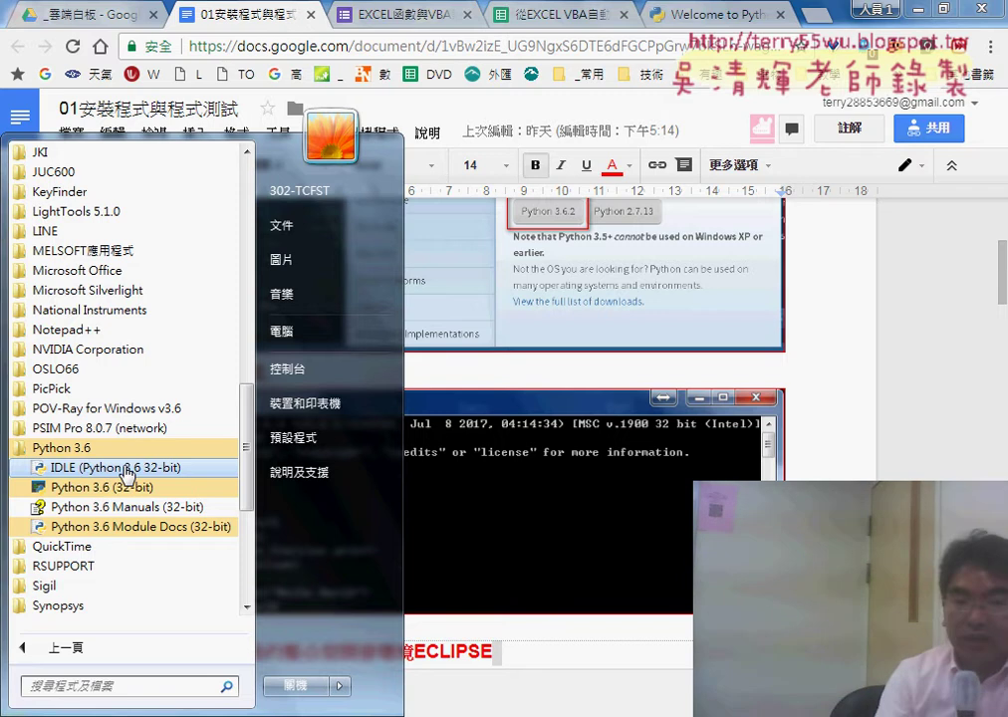
pyautogui.click(126, 468)
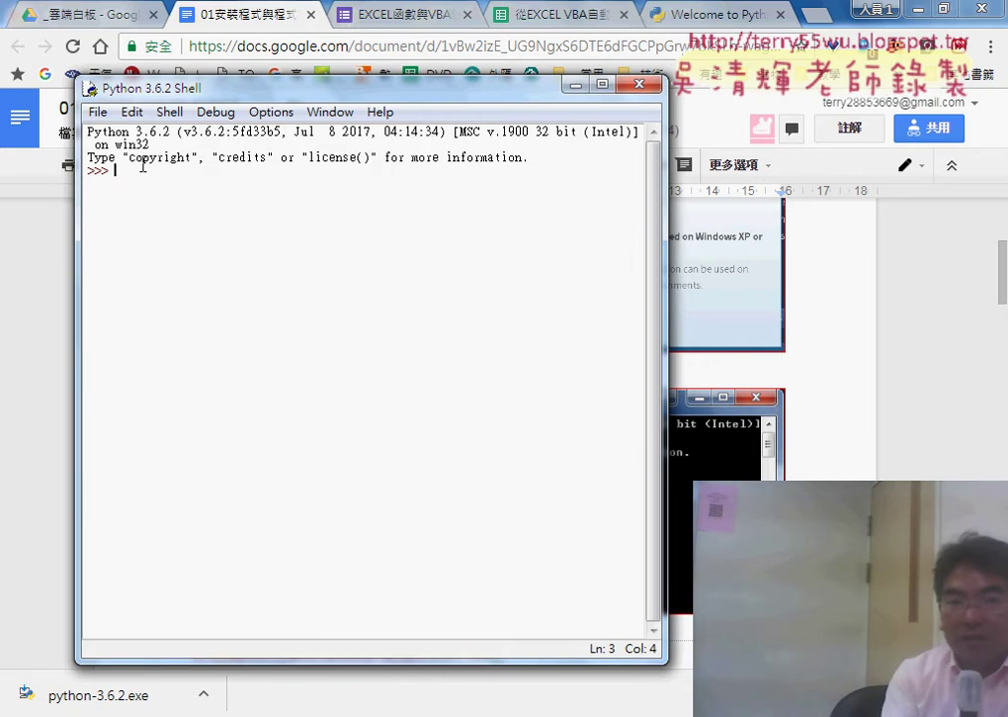
# Step: Open the File menu in the Python 3.6.2 Shell
pyautogui.click(98, 112)
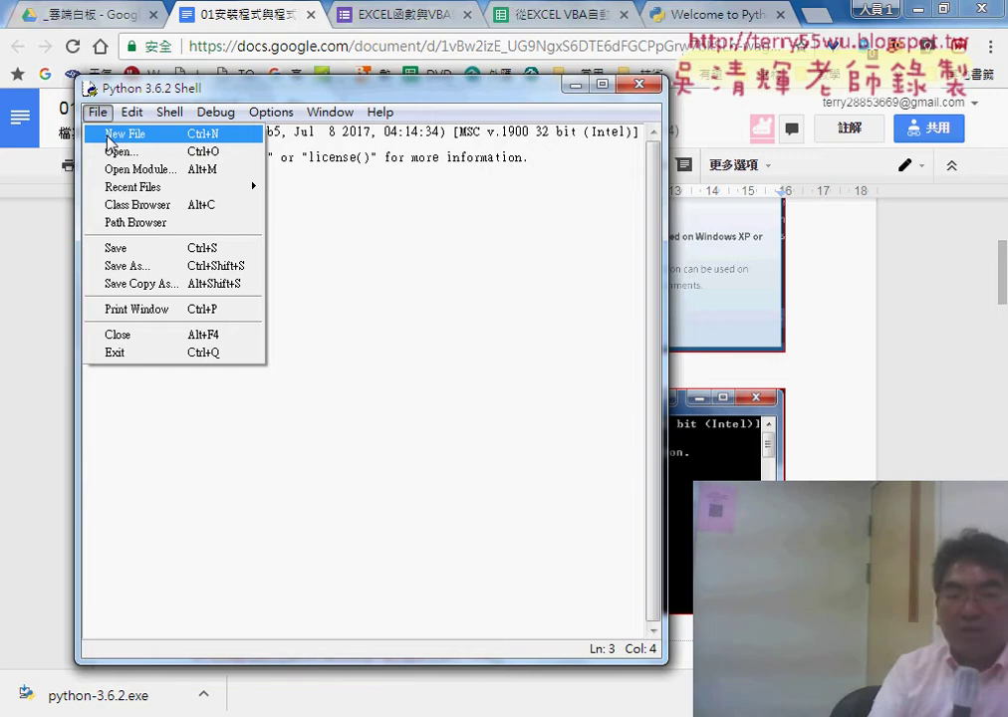
# Step: Start a new untitled script, move its window aside, and enter a=3 and b=5
pyautogui.click(115, 136)
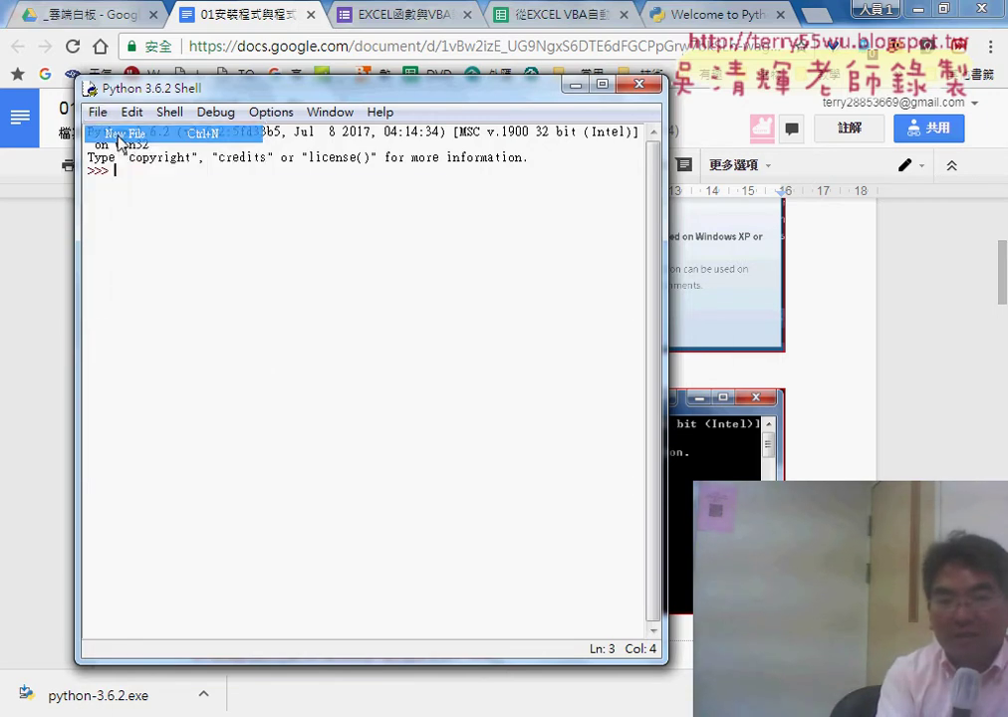
pyautogui.moveTo(220, 139); pyautogui.dragTo(355, 69)
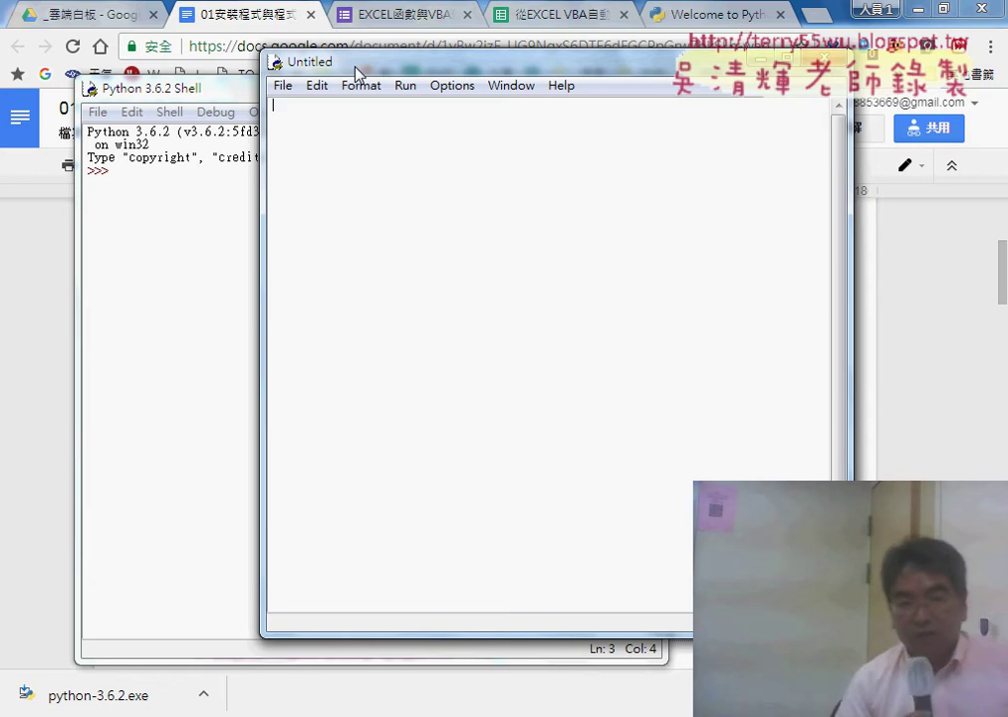
pyautogui.write('a=')
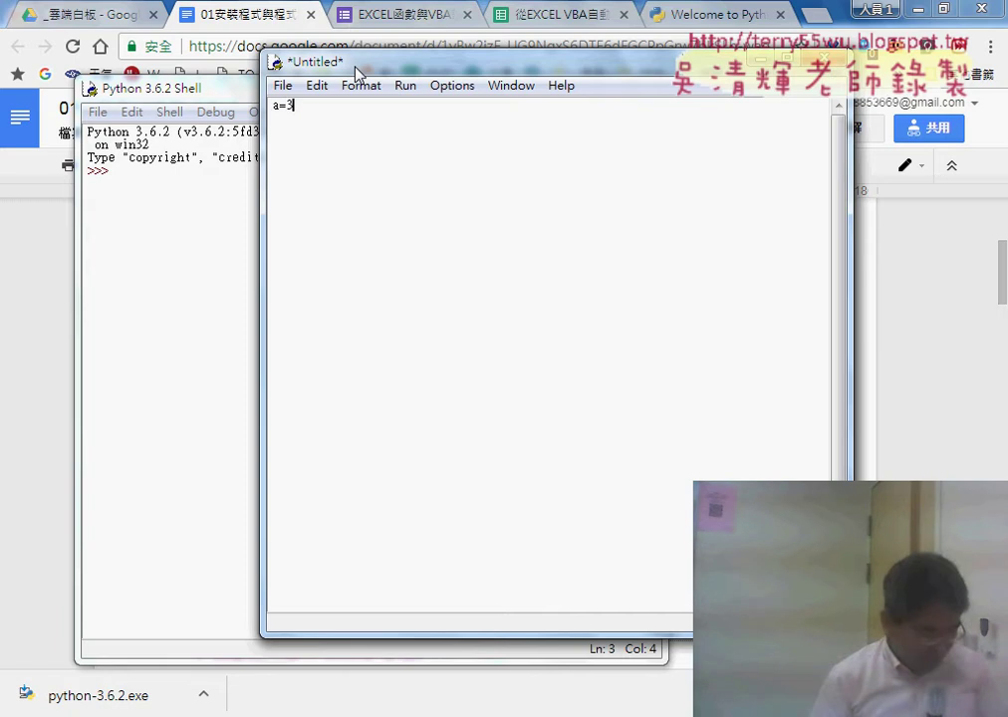
pyautogui.write('3')
pyautogui.press('Return')
pyautogui.write('b')
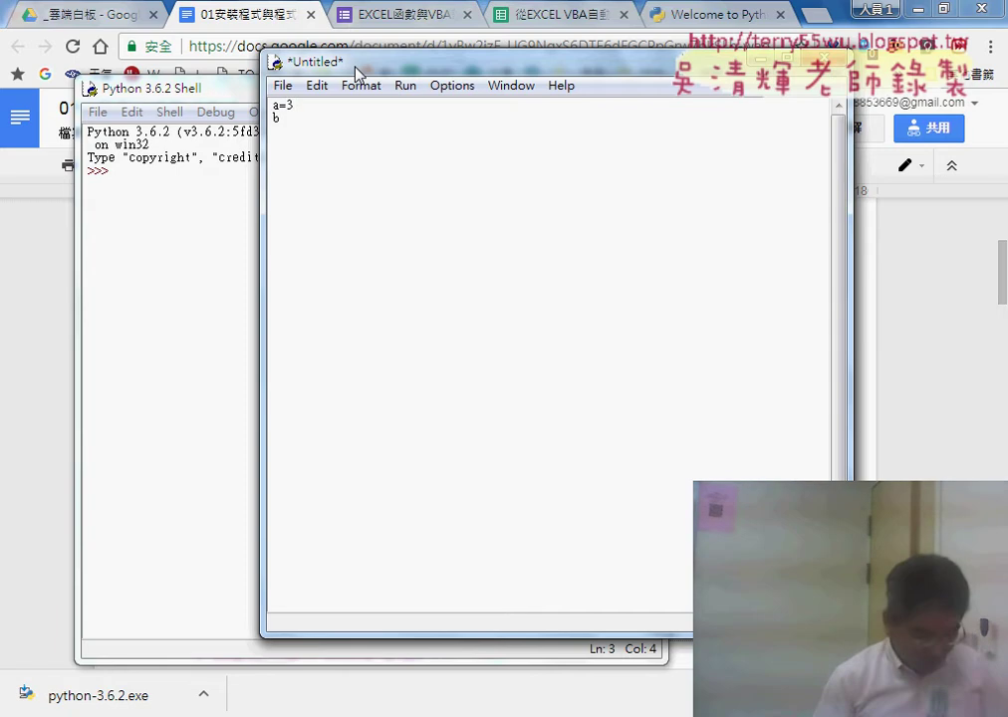
pyautogui.write('=5')
pyautogui.press('Return')
pyautogui.write('su')
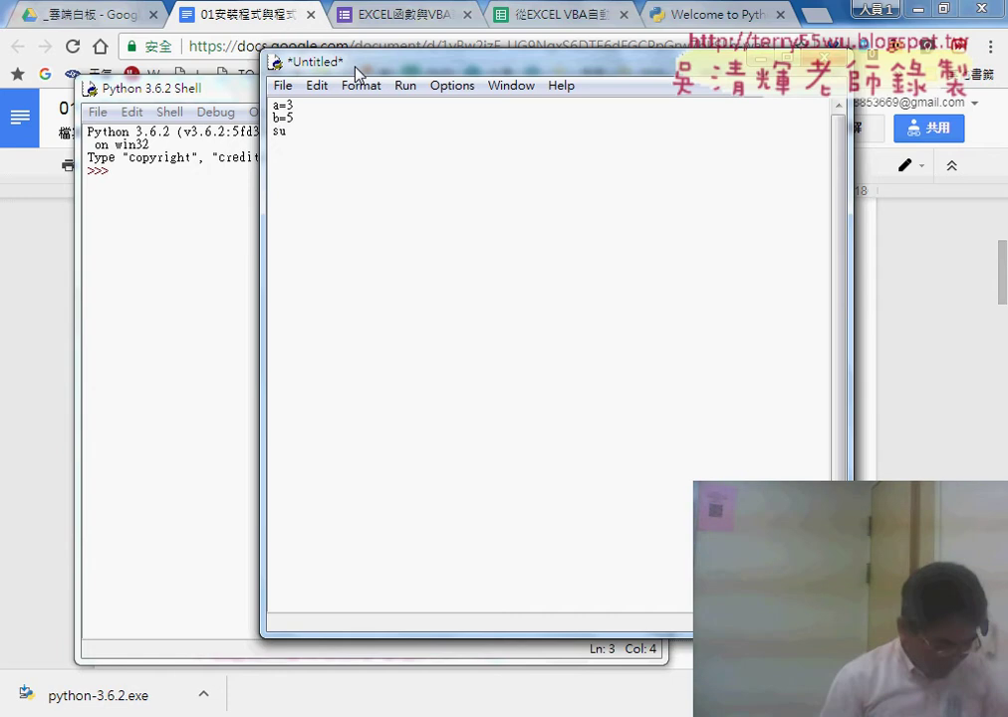
# Step: Add the lines sum=a+b and print(sum) to the script
pyautogui.write('m=')
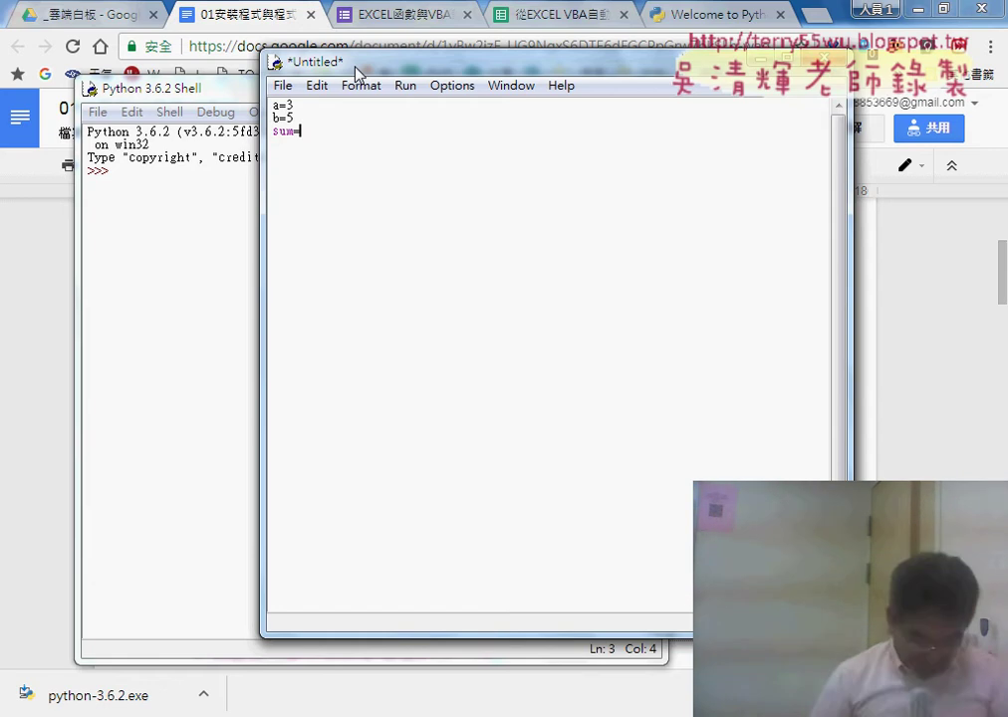
pyautogui.write('a')
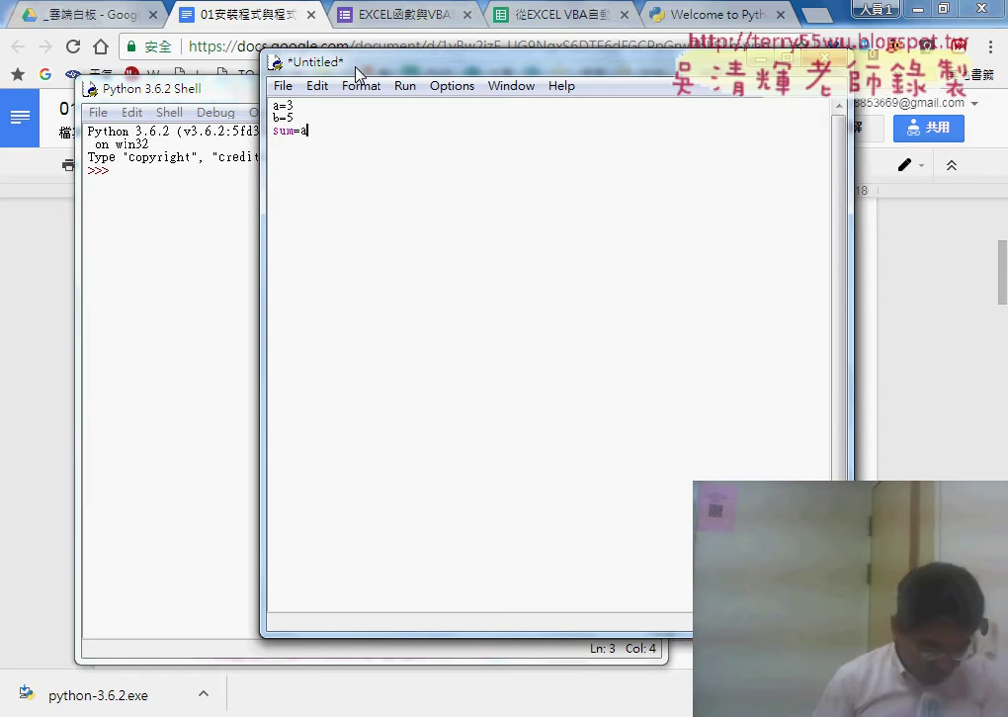
pyautogui.write('+b')
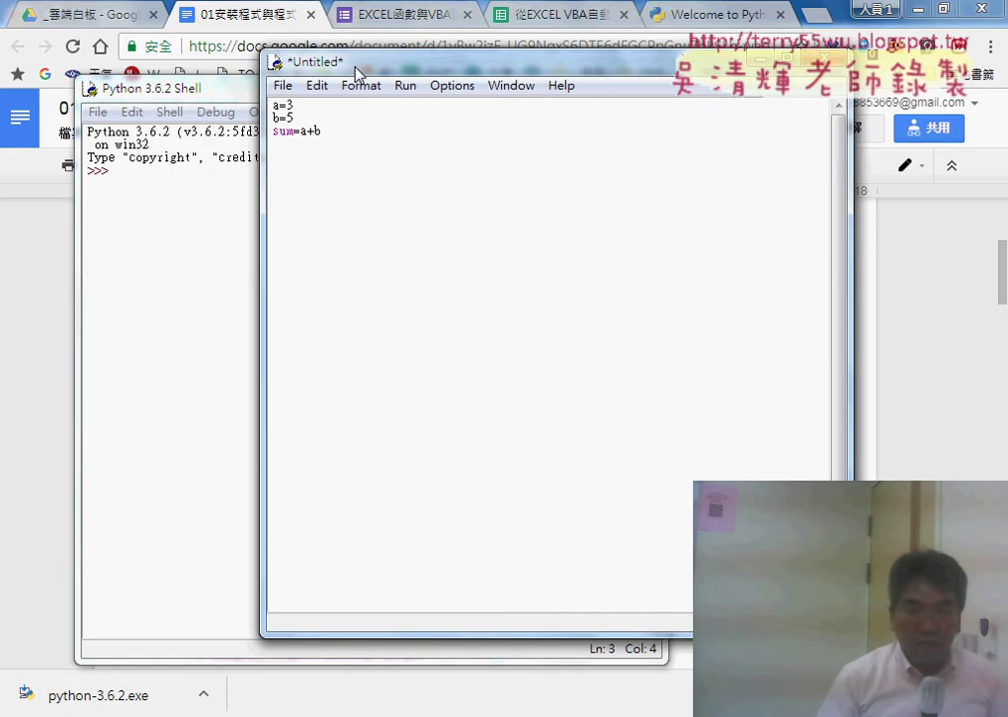
pyautogui.press('Return')
pyautogui.write('prin')
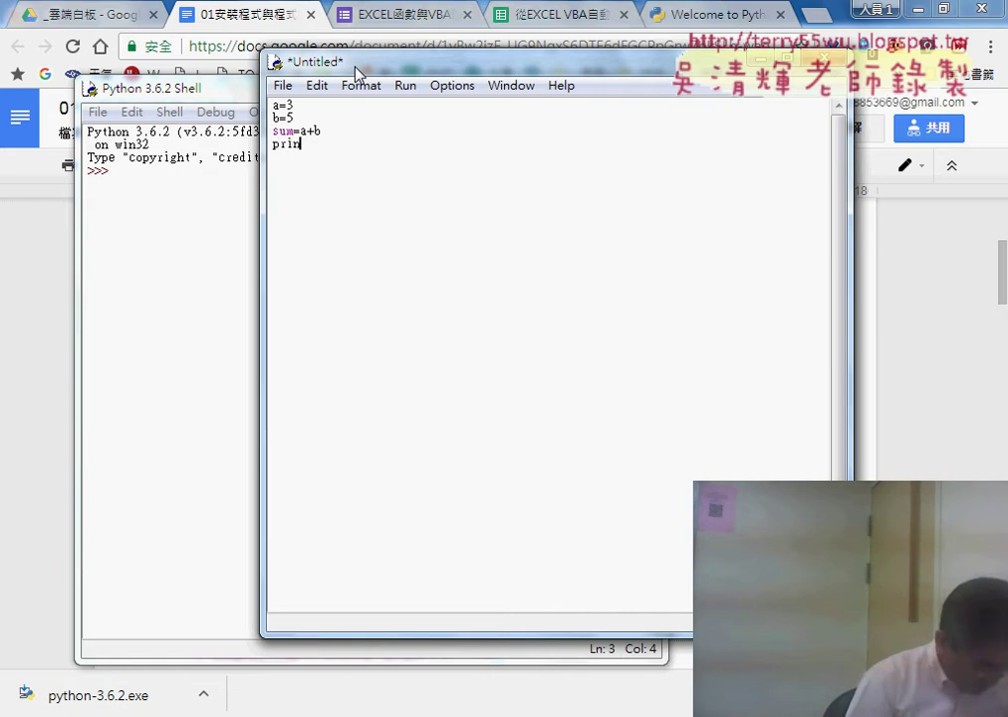
pyautogui.write('t')
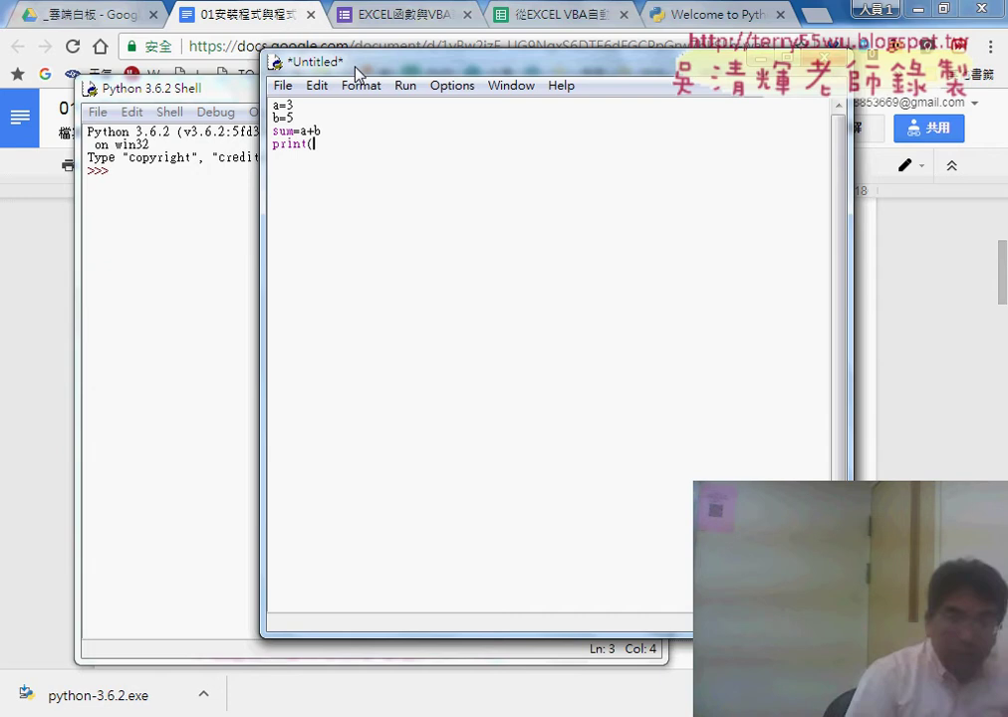
pyautogui.write('(')
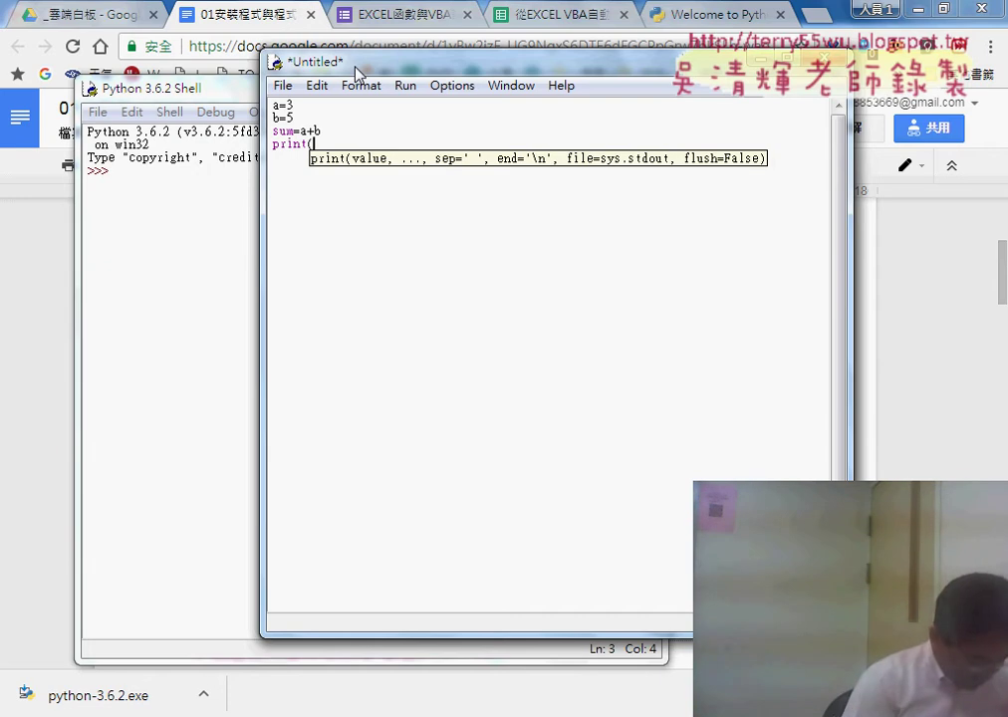
pyautogui.write('sum)')
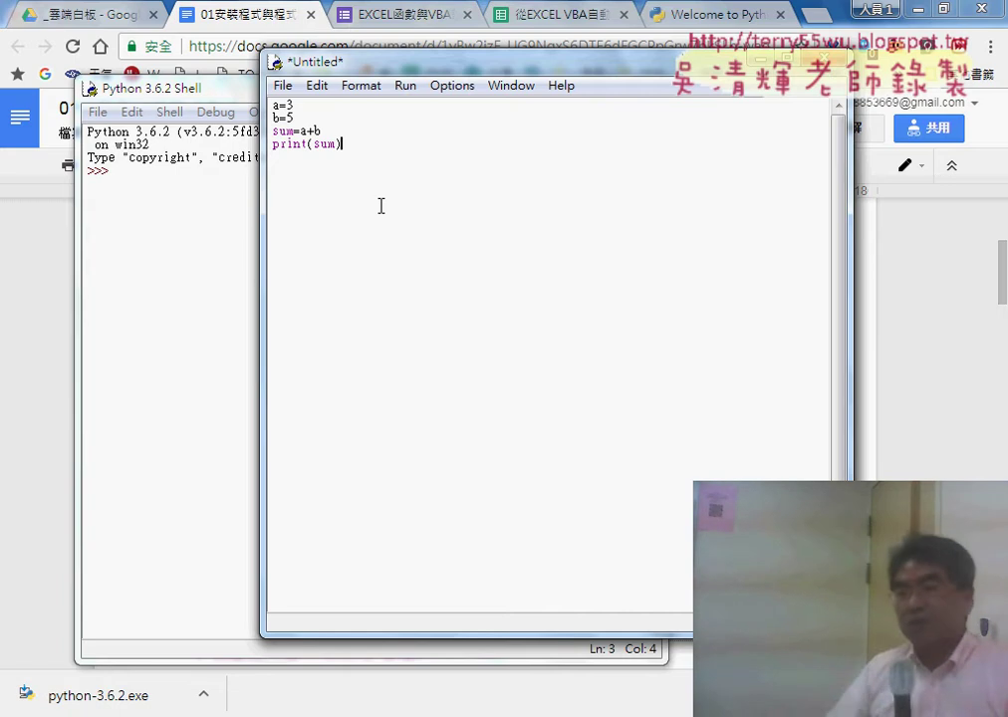
# Step: Save the script as test.py in D:/Python36-32
pyautogui.click(289, 88)
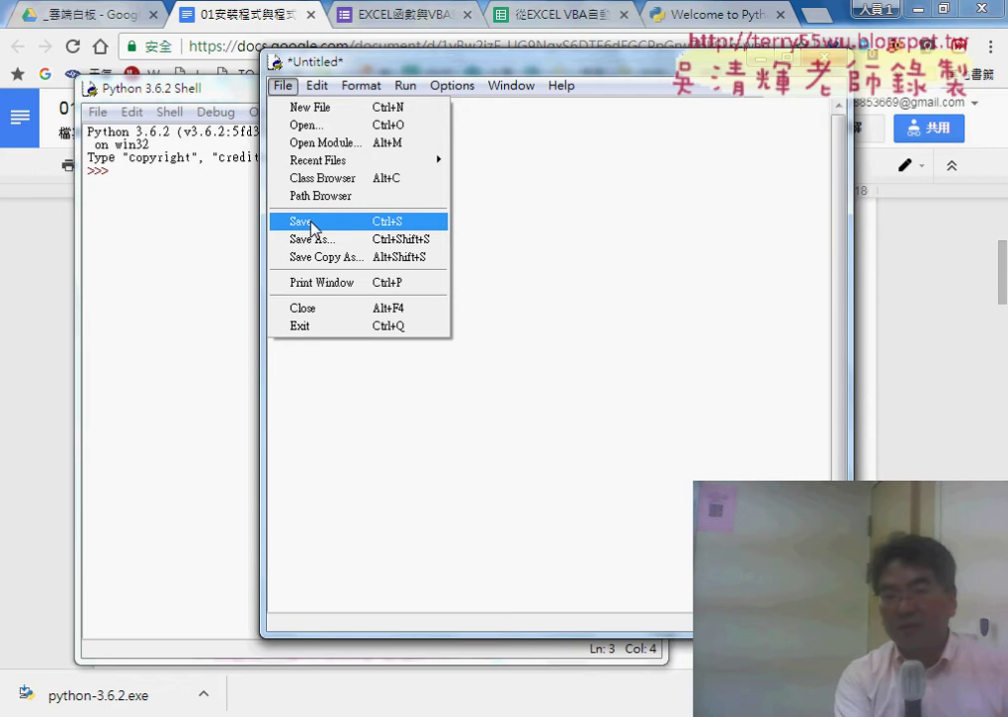
pyautogui.click(312, 223)
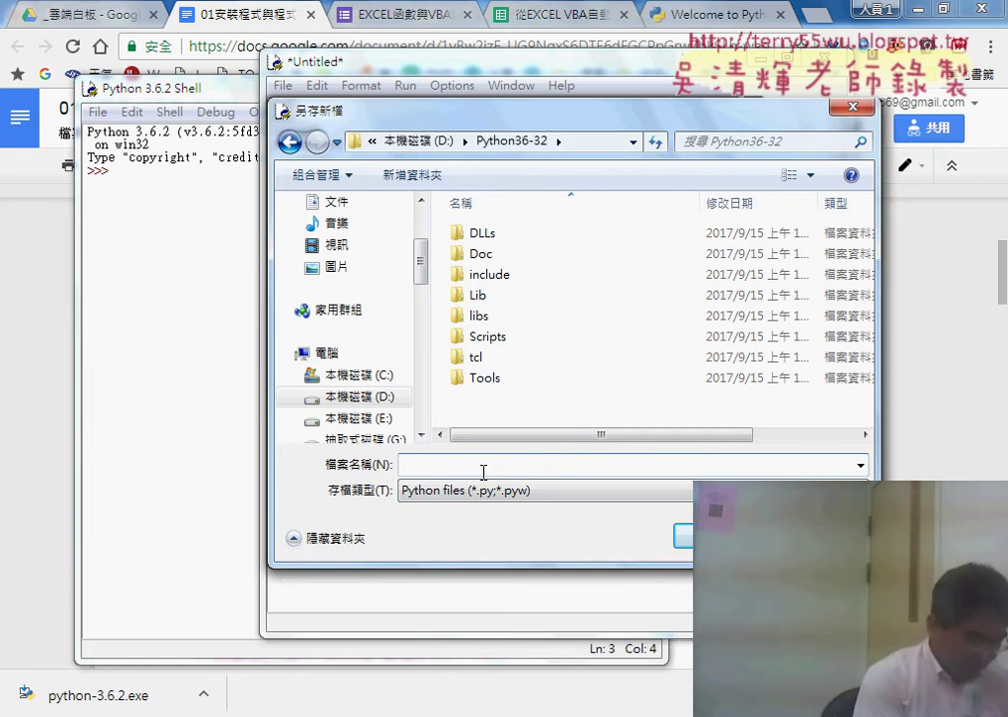
pyautogui.write('test')
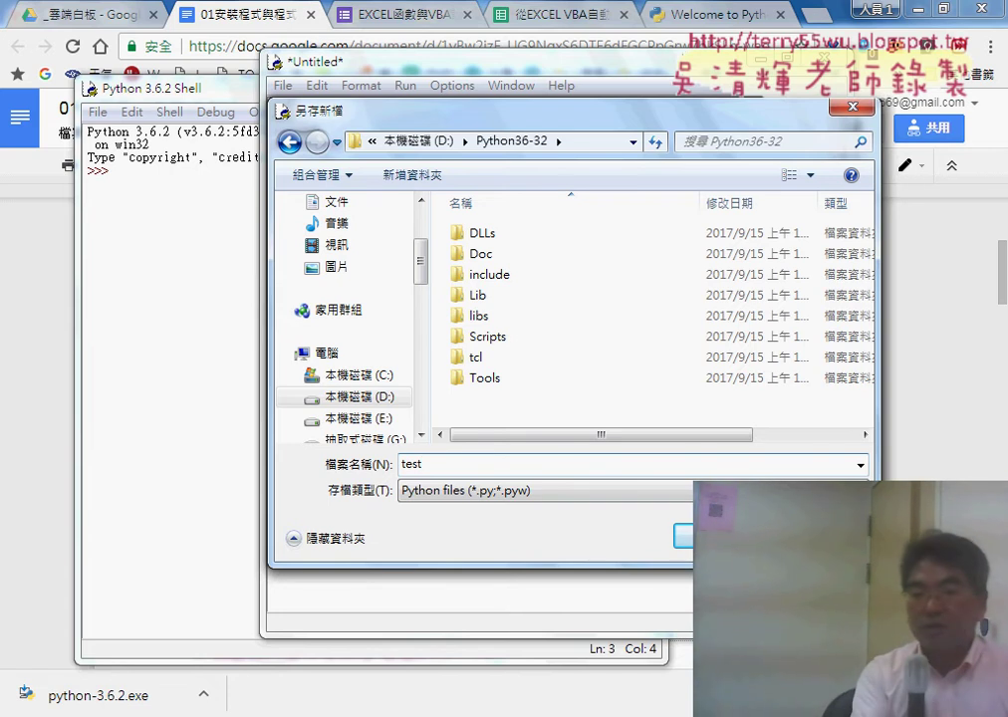
pyautogui.press('Return')
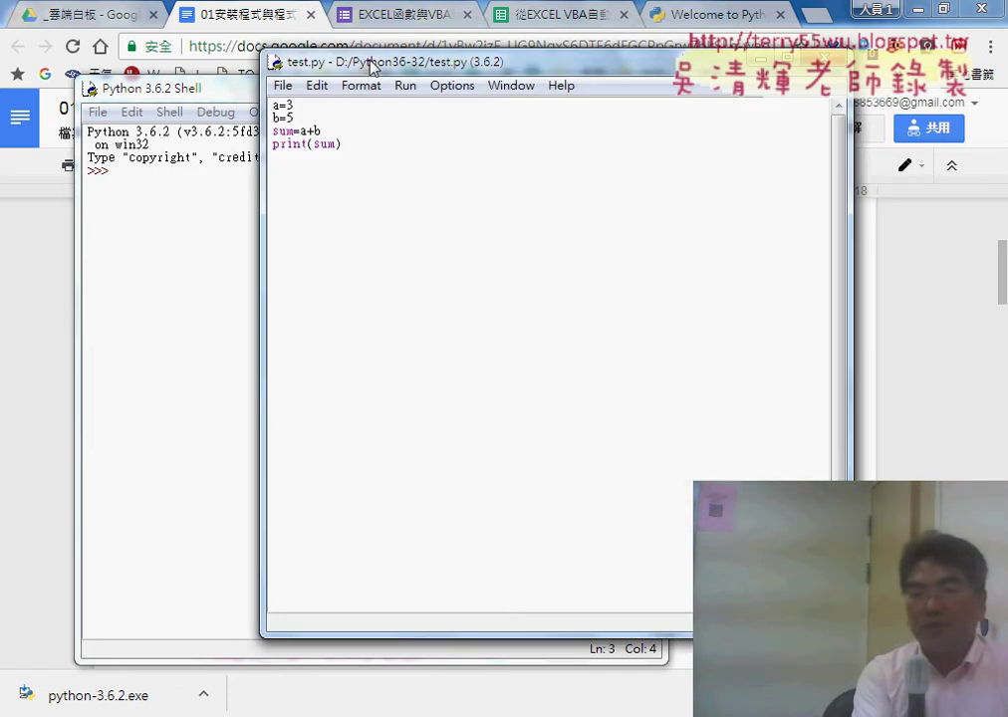
pyautogui.click(404, 86)
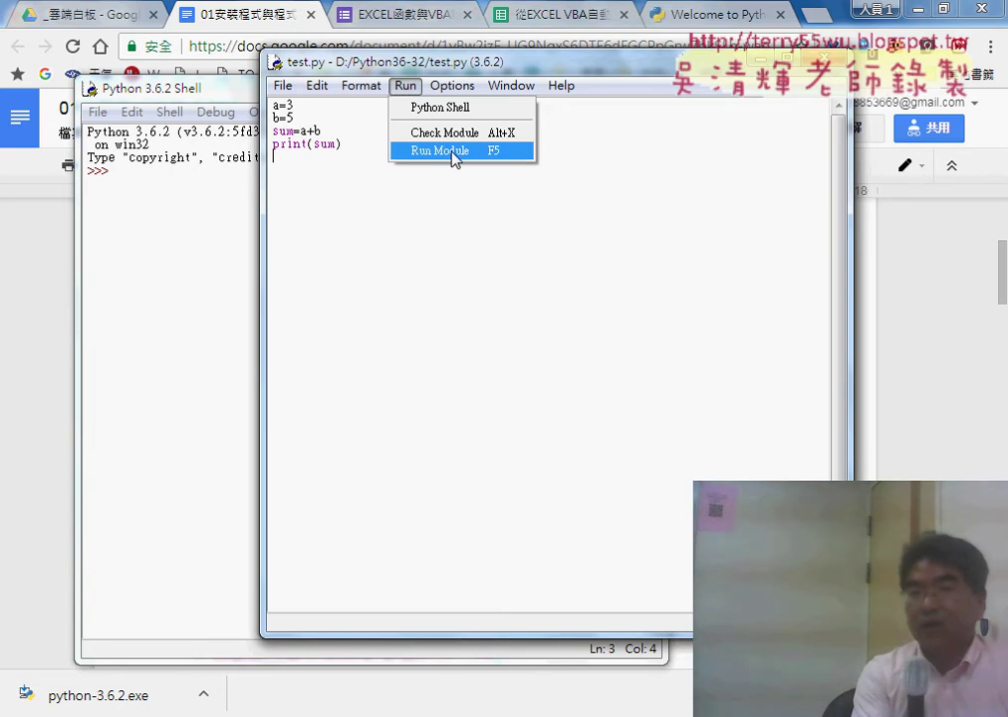
# Step: Run test.py so the shell prints 8
pyautogui.moveTo(369, 61); pyautogui.dragTo(482, 65)
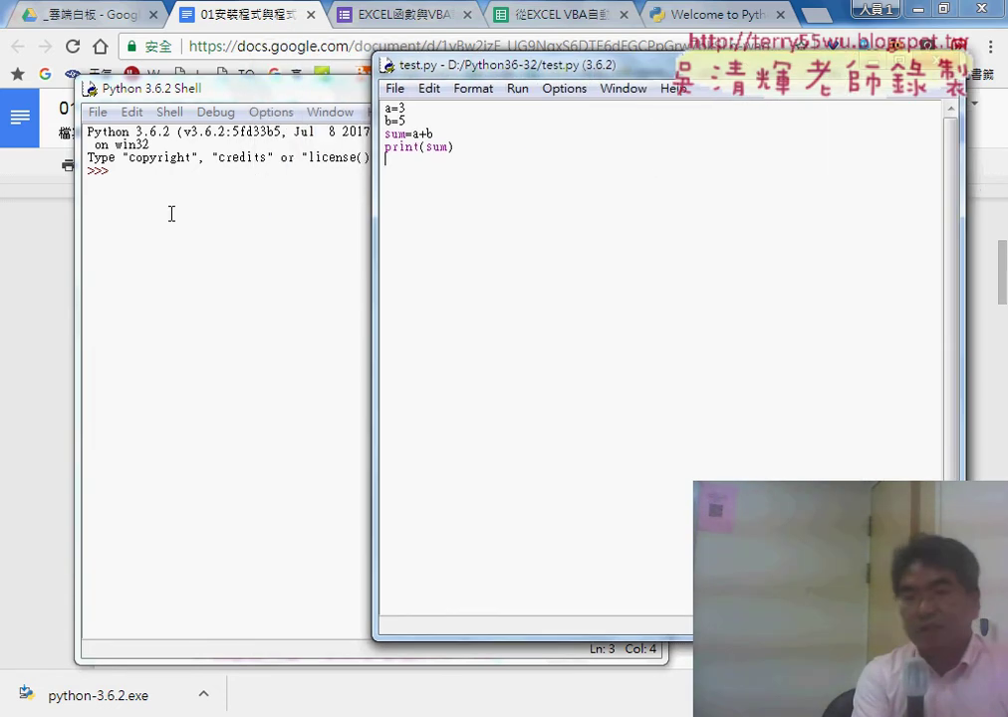
pyautogui.click(517, 92)
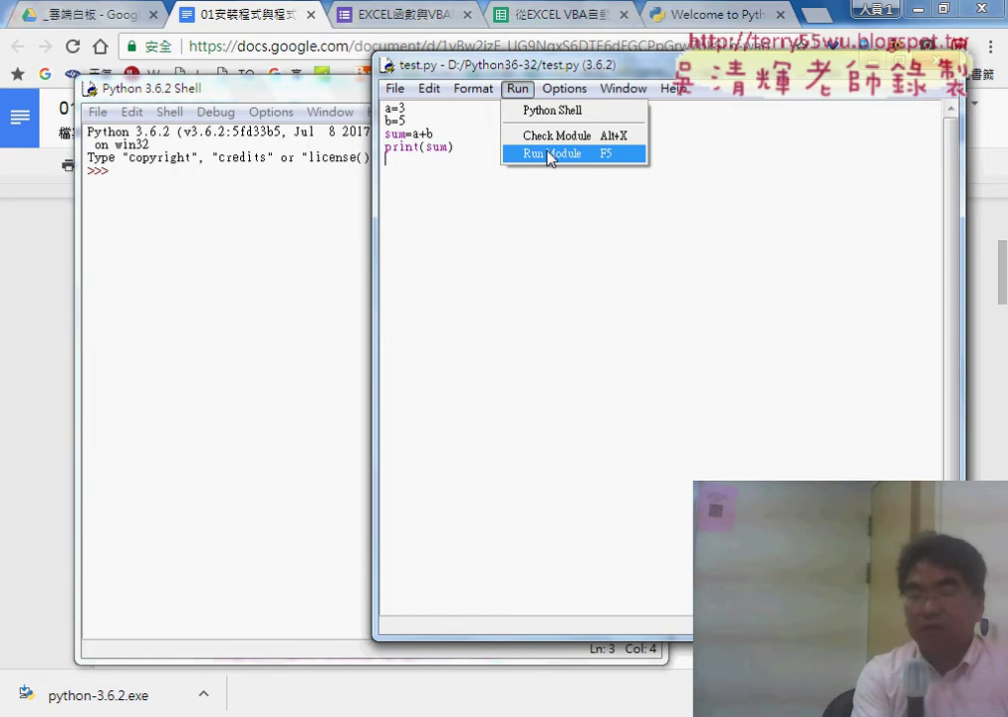
pyautogui.click(550, 154)
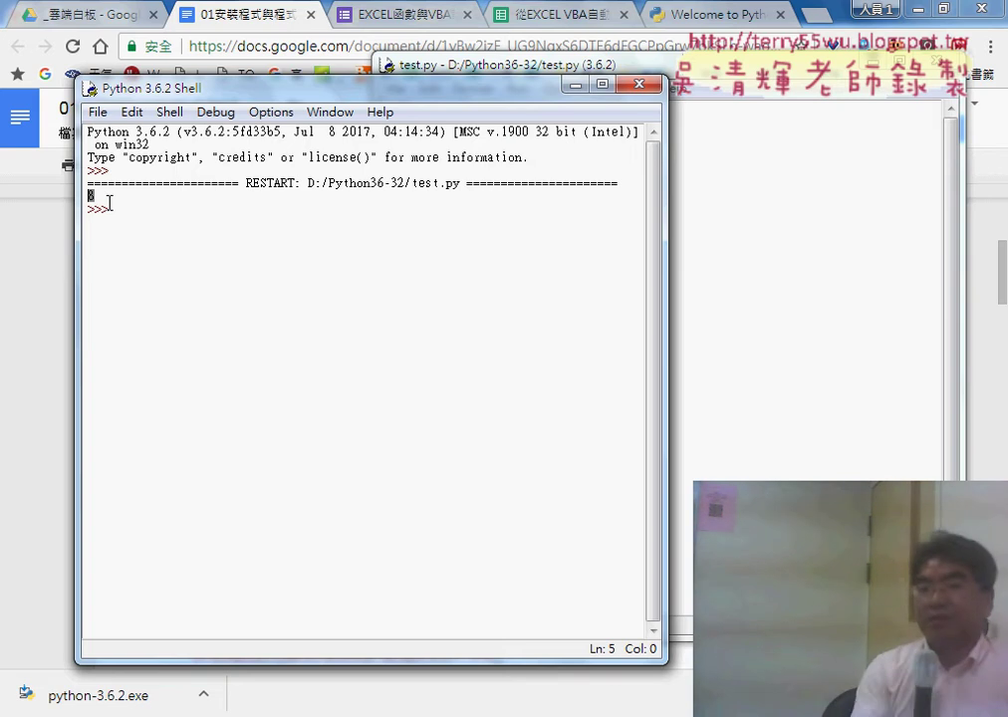
# Step: Move the test.py editor left and narrow it to reveal the Excel workbook 01文字與資料函數.xlsm
pyautogui.click(753, 324)
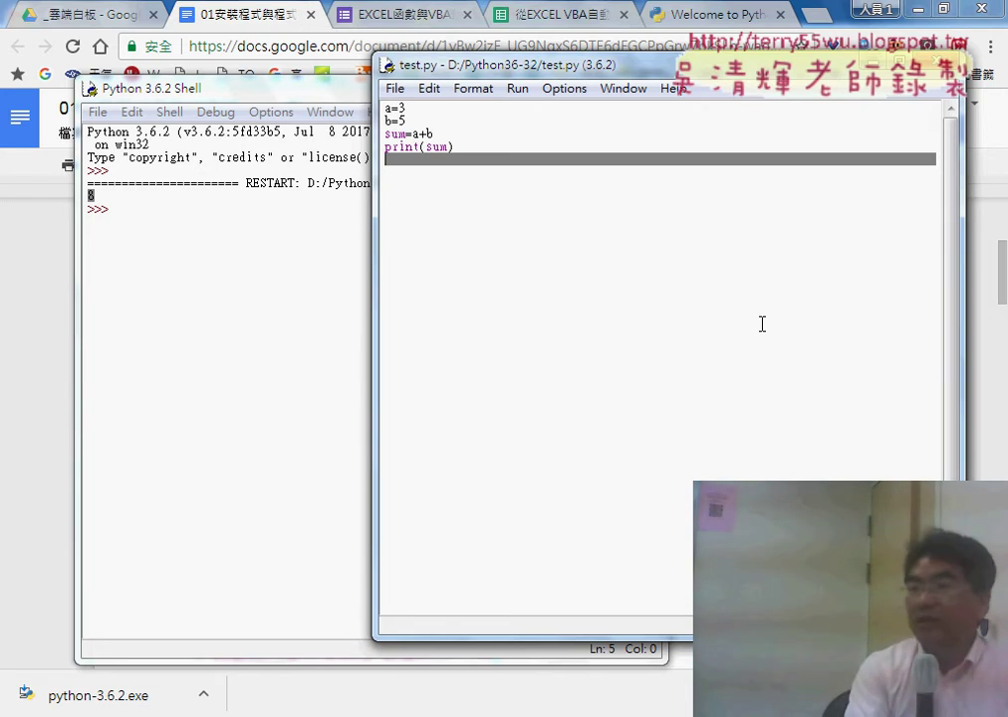
pyautogui.moveTo(680, 76); pyautogui.dragTo(476, 77)
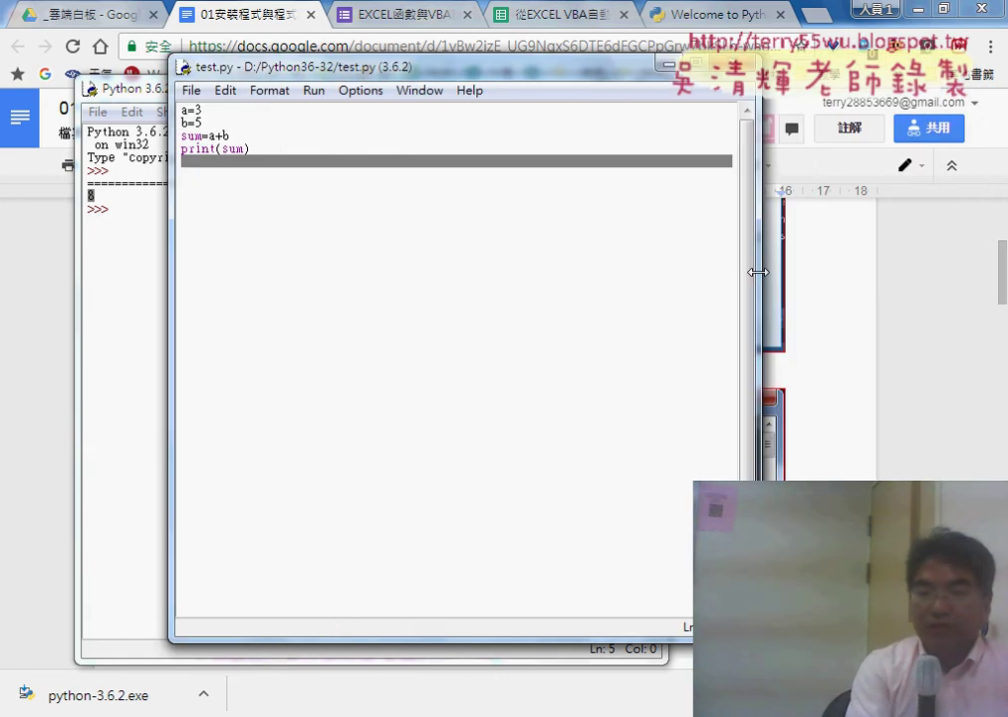
pyautogui.moveTo(758, 272); pyautogui.dragTo(653, 271)
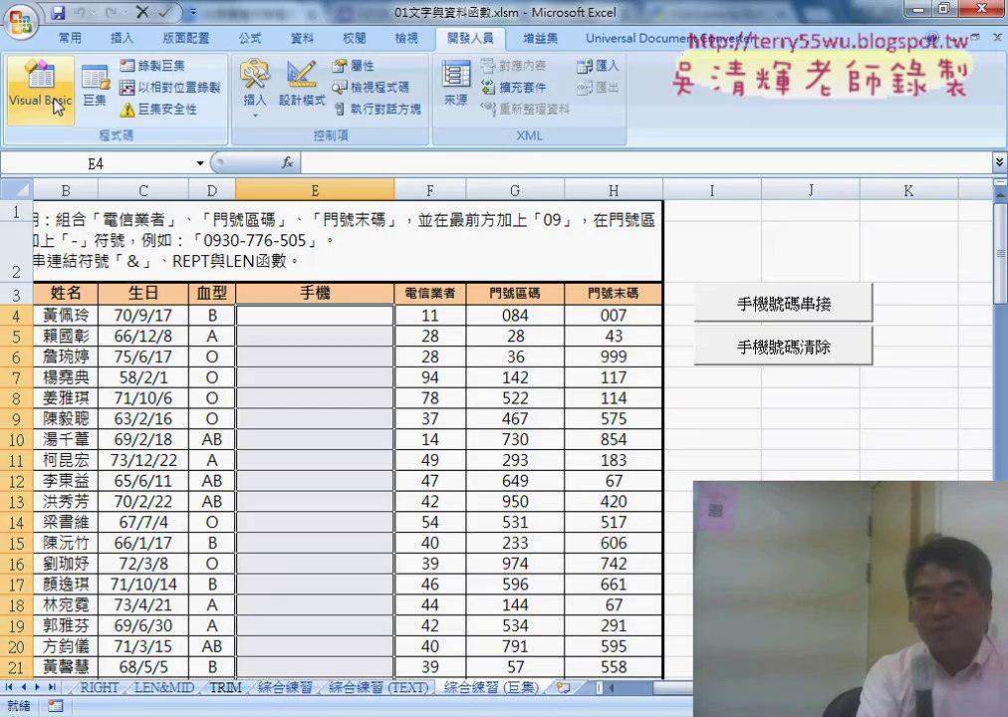
# Step: View Module2's phone-number macros in the VBA editor, close it, and minimize Excel
pyautogui.click(57, 107)
pyautogui.moveTo(498, 75); pyautogui.dragTo(578, 100)
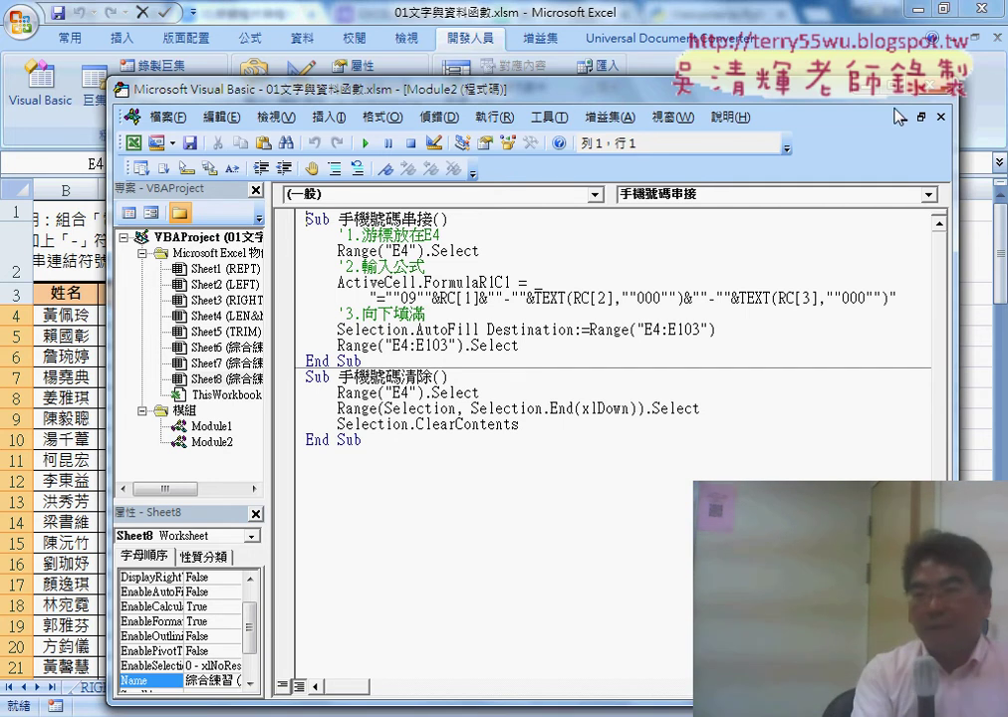
pyautogui.click(936, 88)
pyautogui.click(916, 12)
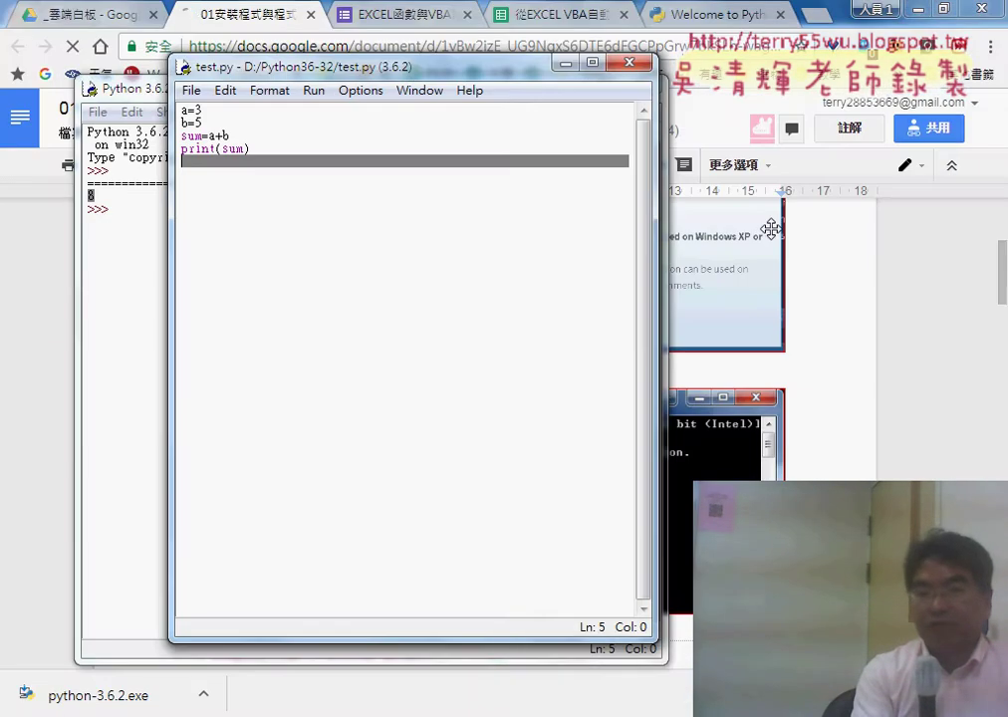
# Step: Close the test.py editor, minimize the Python Shell, and open a new Chrome tab
pyautogui.click(630, 62)
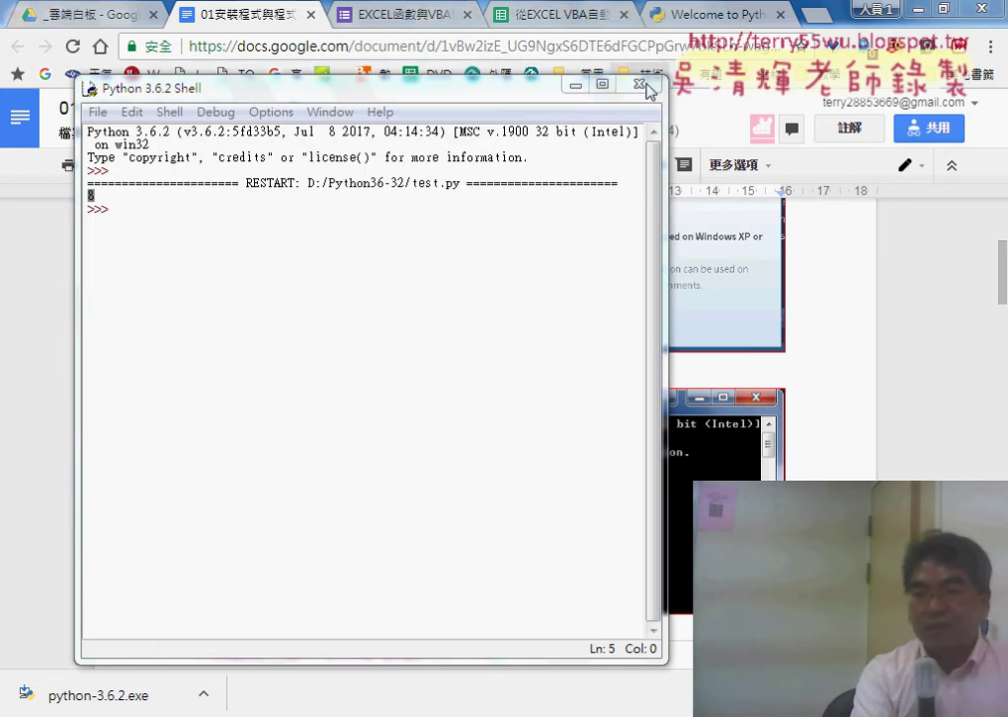
pyautogui.click(574, 85)
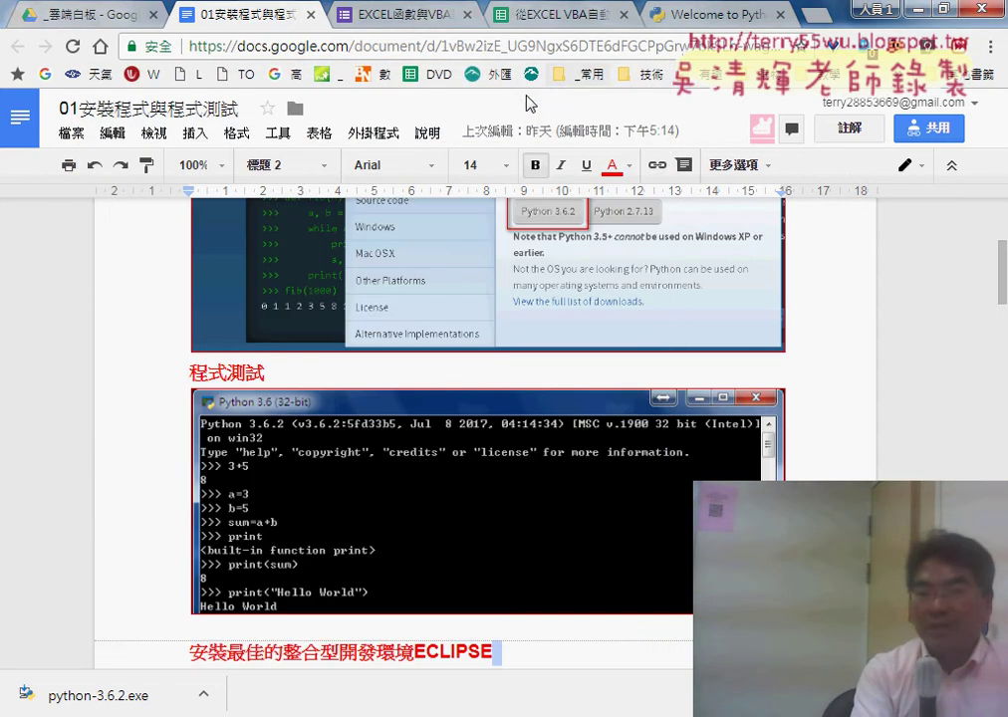
pyautogui.click(816, 15)
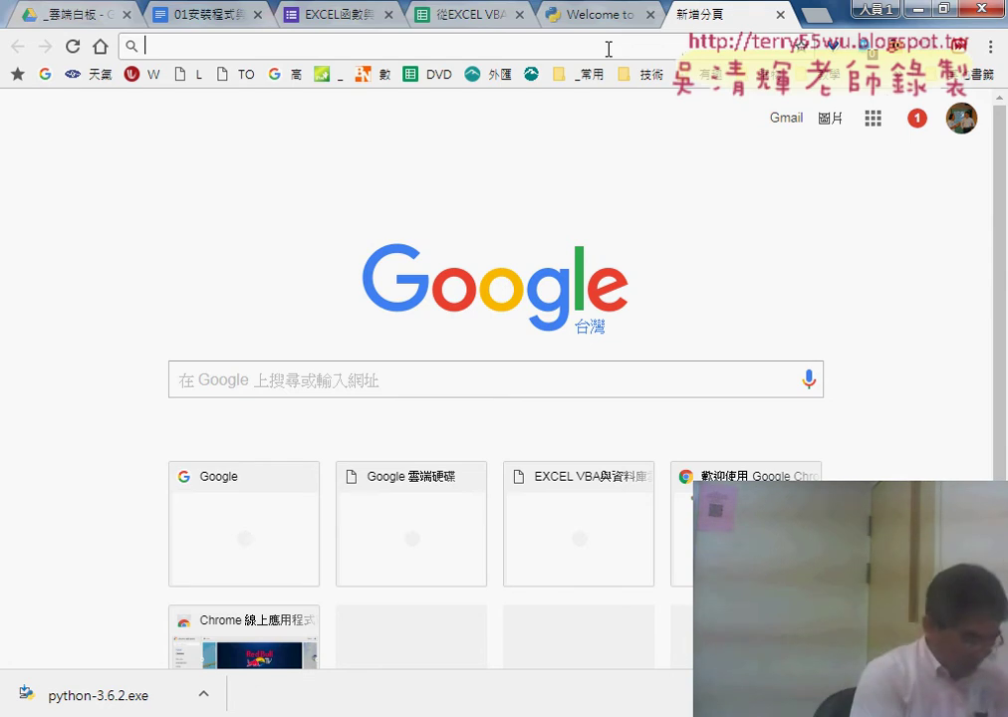
# Step: Search Google for 'Eclipse' from the new tab
pyautogui.write('E')
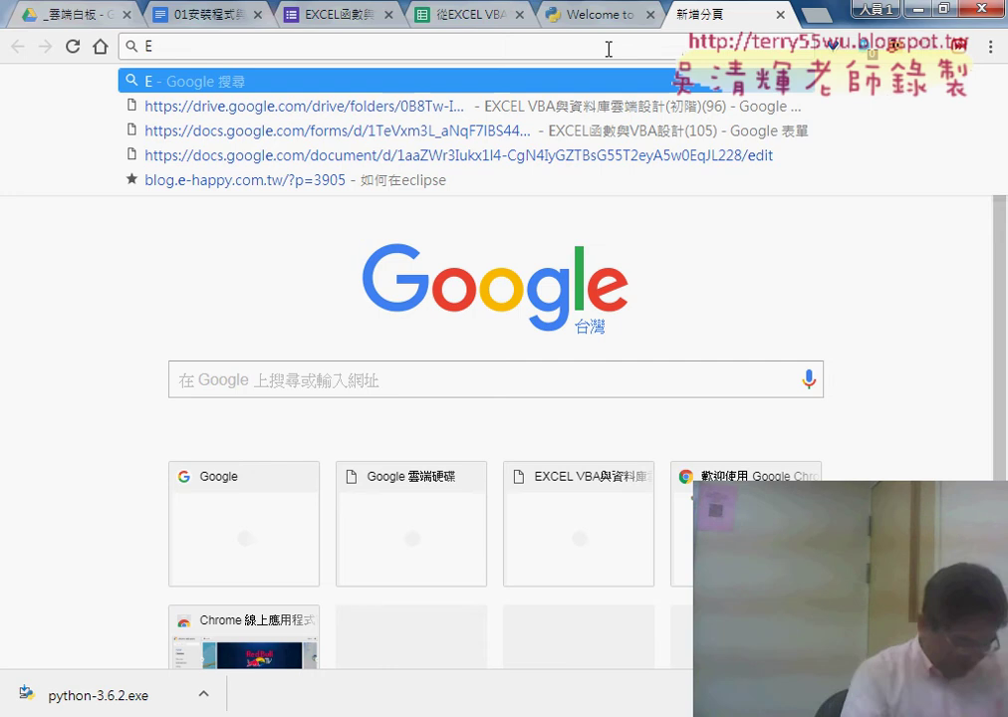
pyautogui.write('c')
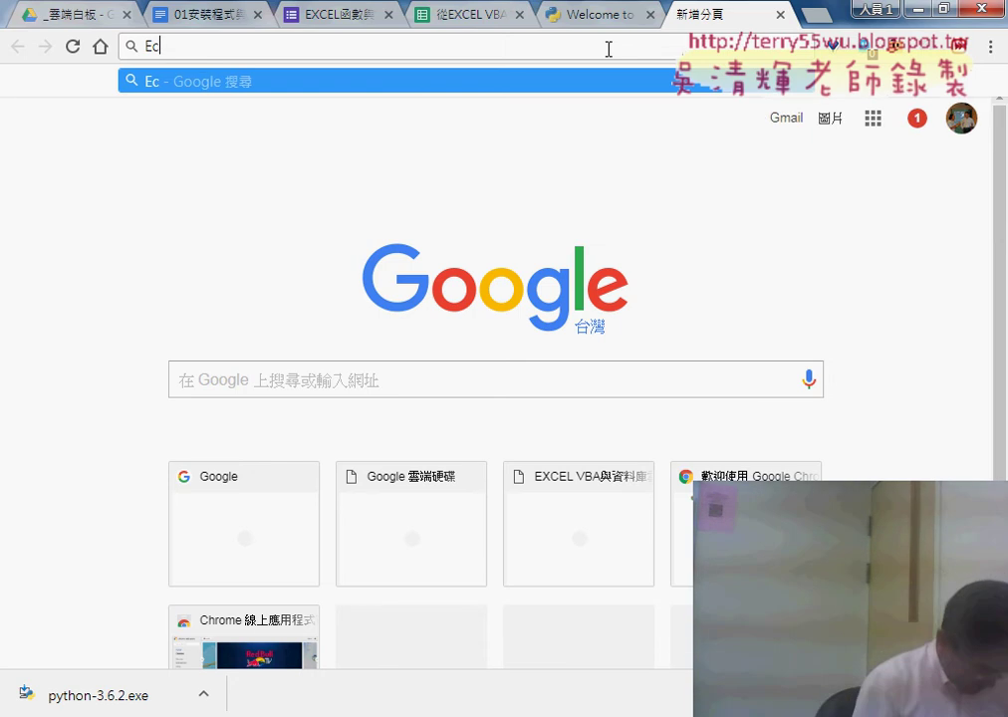
pyautogui.write('lips')
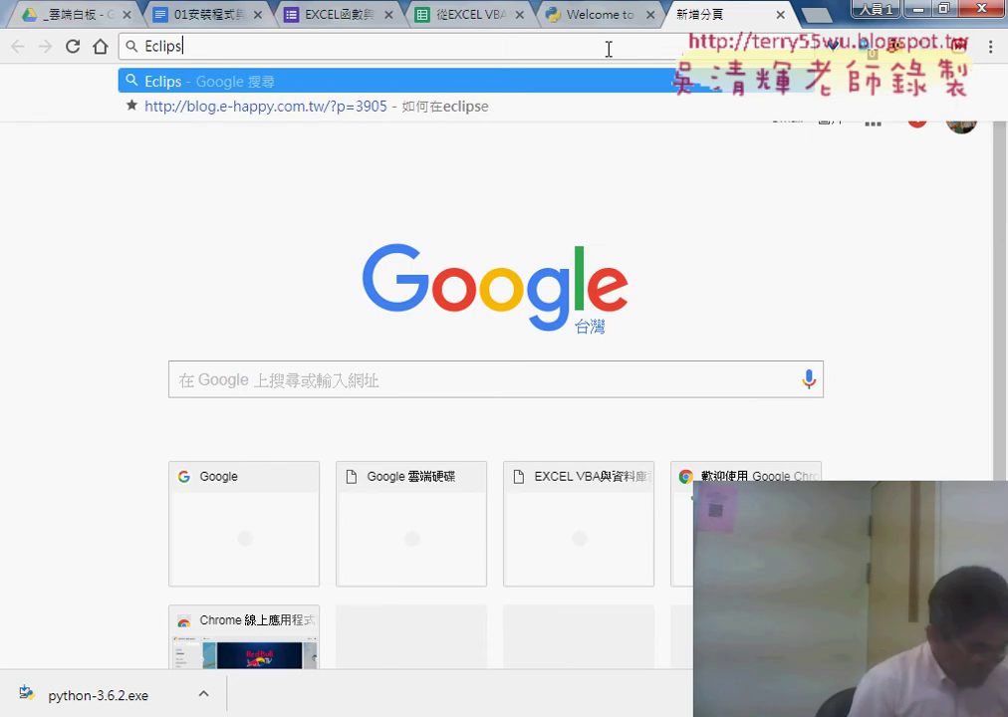
pyautogui.write('e')
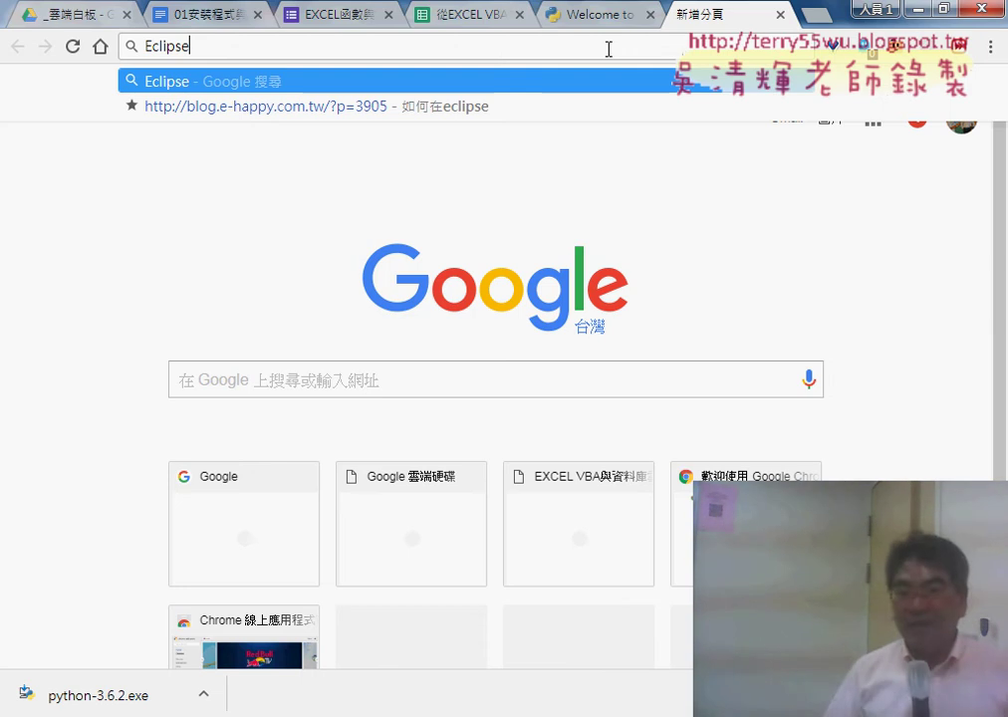
pyautogui.press('Return')
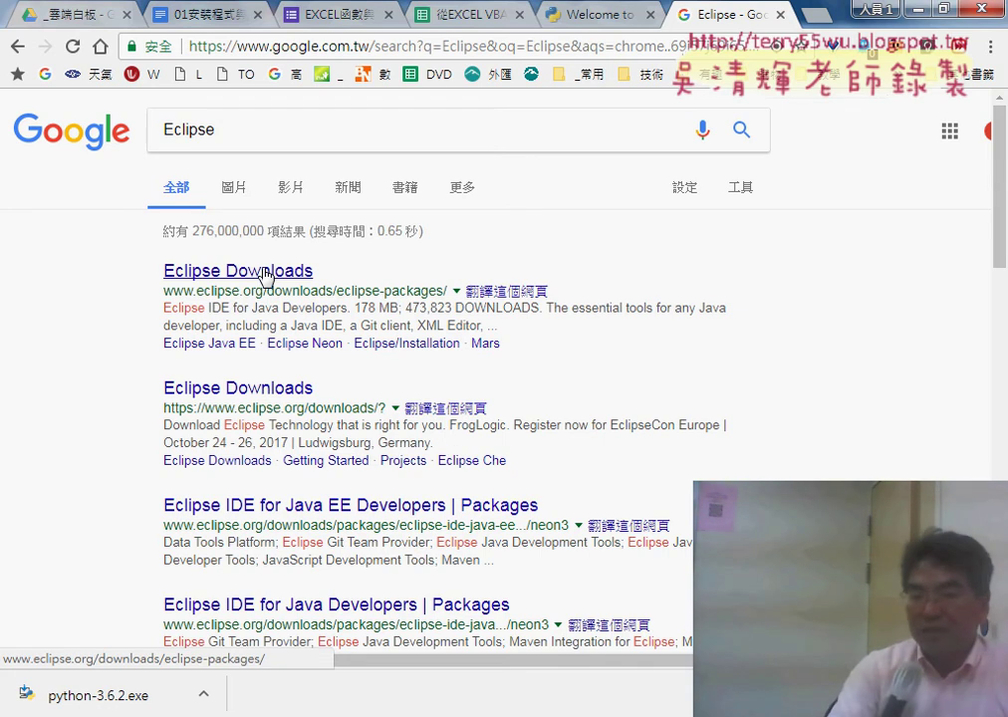
# Step: Open the eclipse.org Eclipse Downloads result and scroll to the Oxygen (4.7) Windows package list
pyautogui.click(263, 271)
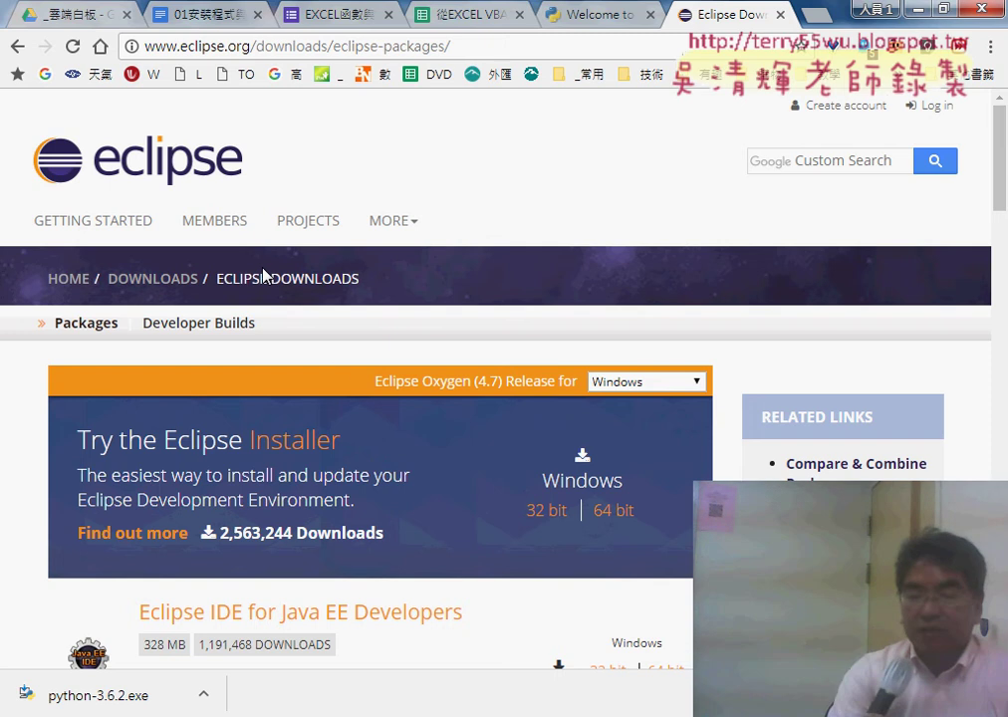
pyautogui.scroll(-3, 336, 376)
pyautogui.scroll(-1, 338, 376)
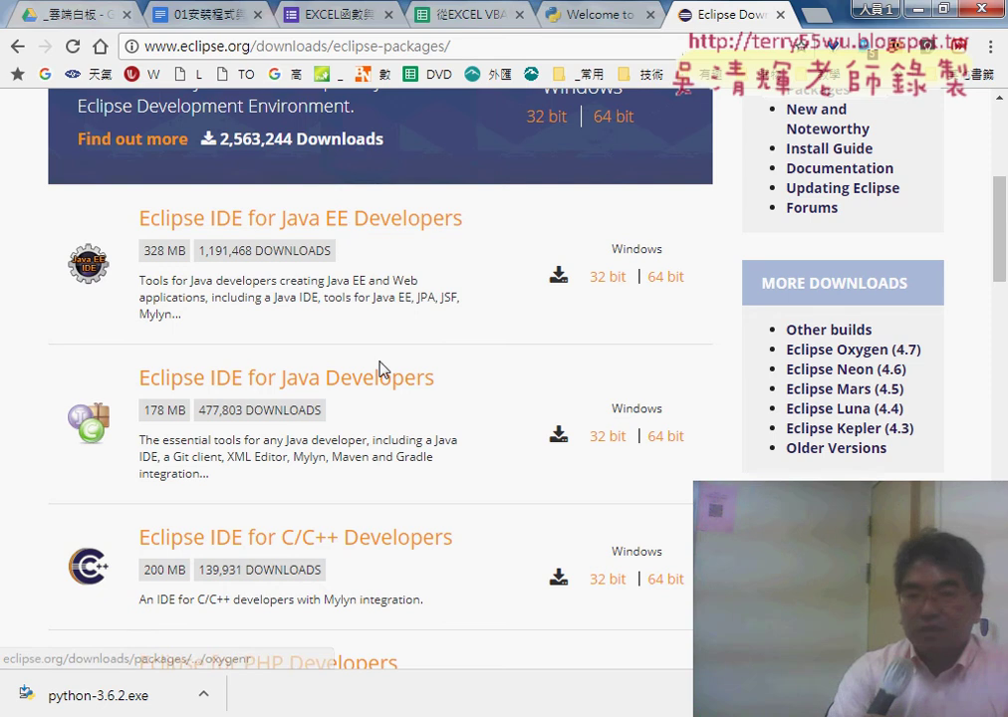
pyautogui.scroll(3, 398, 364)
pyautogui.scroll(-2, 407, 360)
pyautogui.scroll(2, 407, 360)
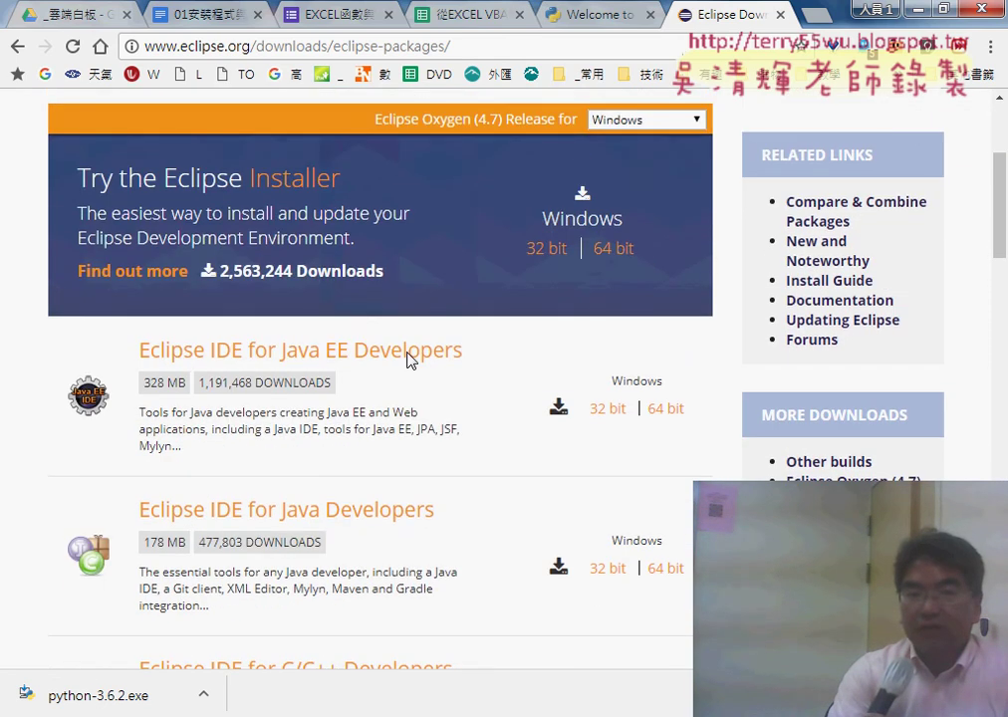
pyautogui.click(17, 46)
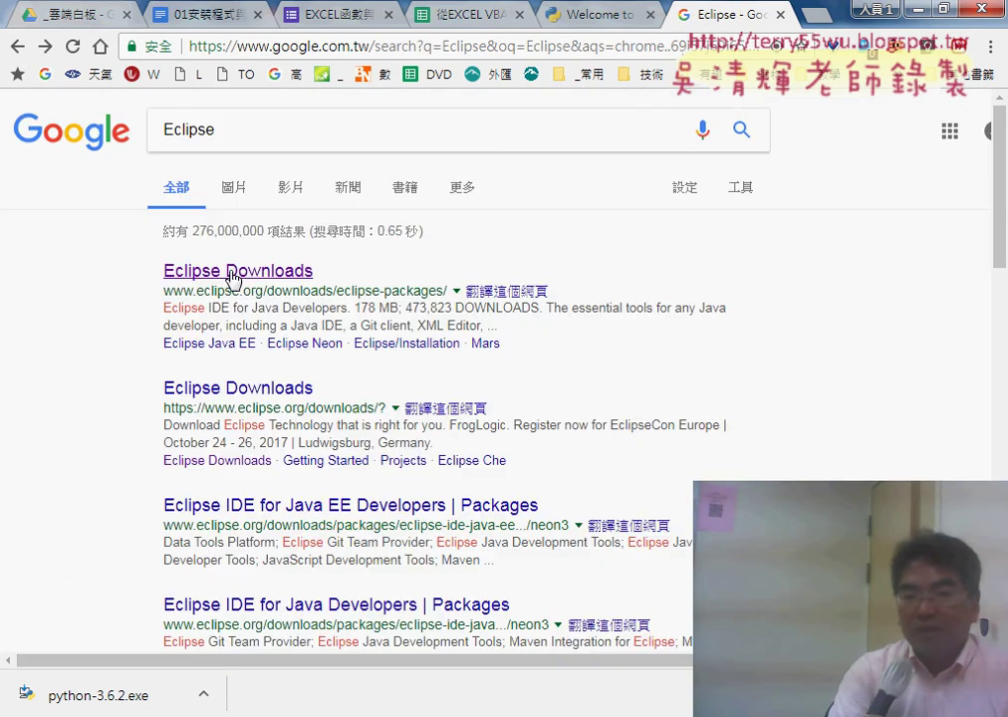
pyautogui.click(249, 279)
pyautogui.scroll(-2, 407, 349)
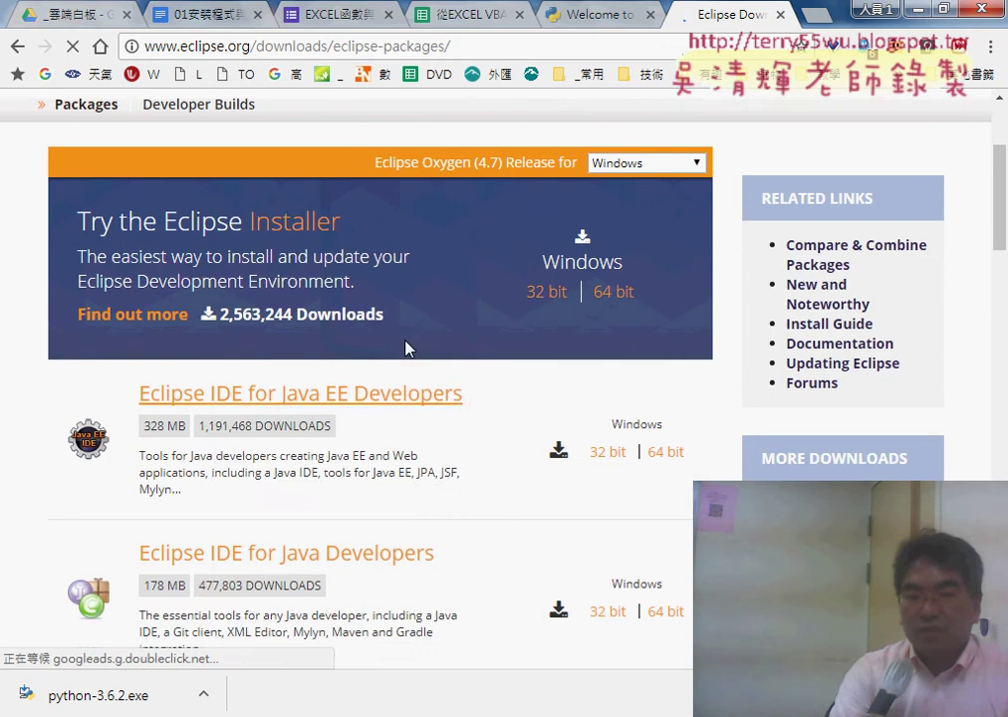
pyautogui.scroll(-2, 407, 346)
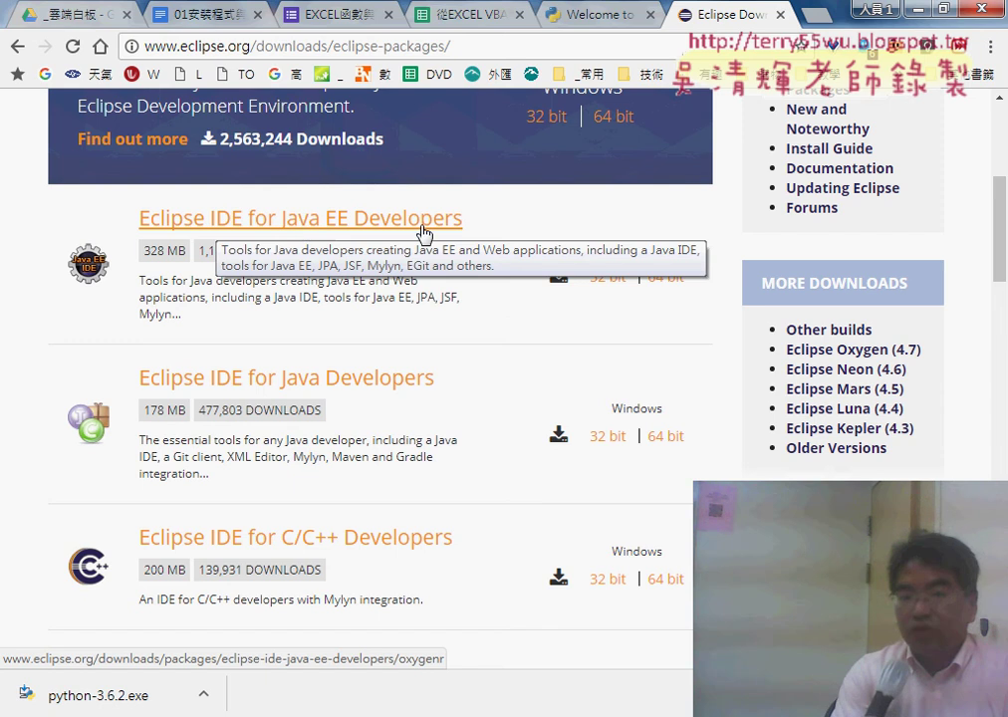
pyautogui.scroll(-1, 482, 398)
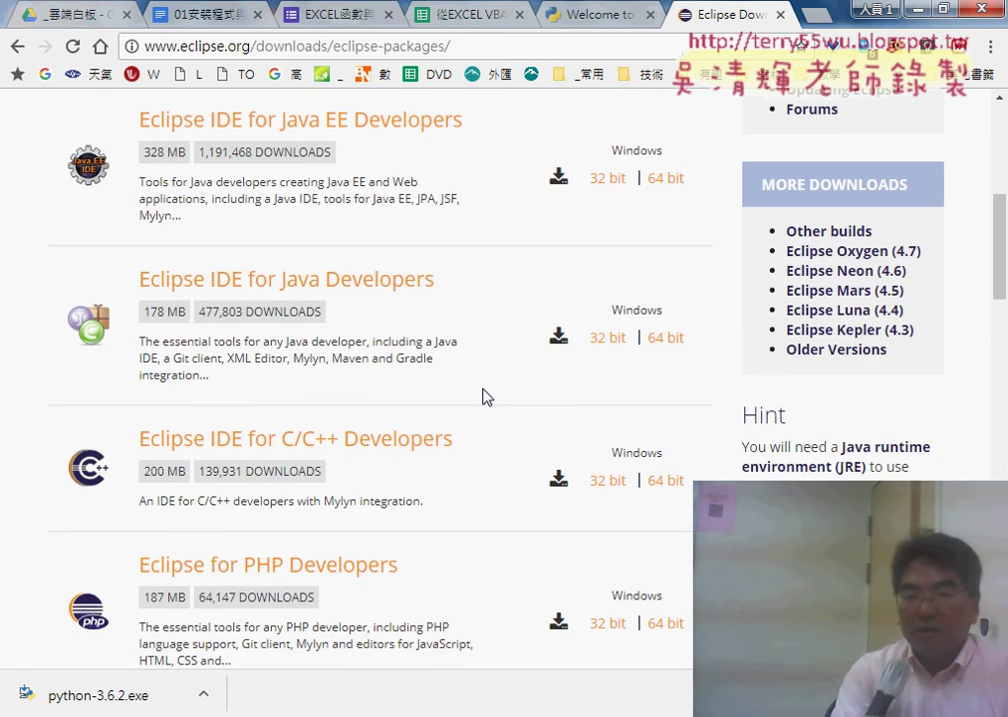
pyautogui.moveTo(458, 286); pyautogui.dragTo(139, 295)
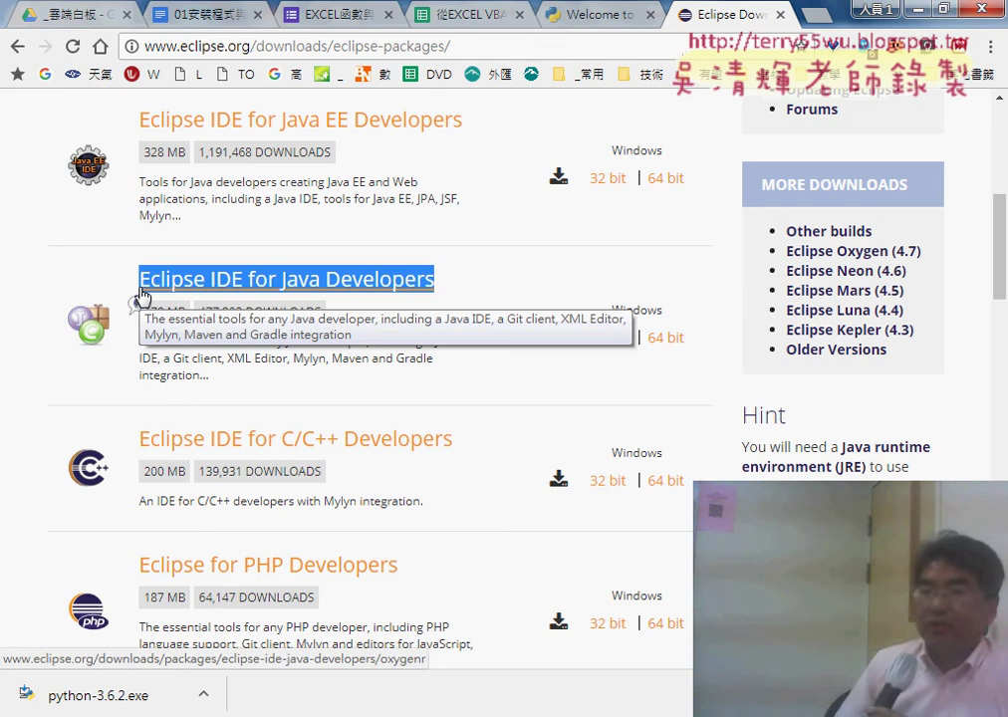
pyautogui.moveTo(285, 279)
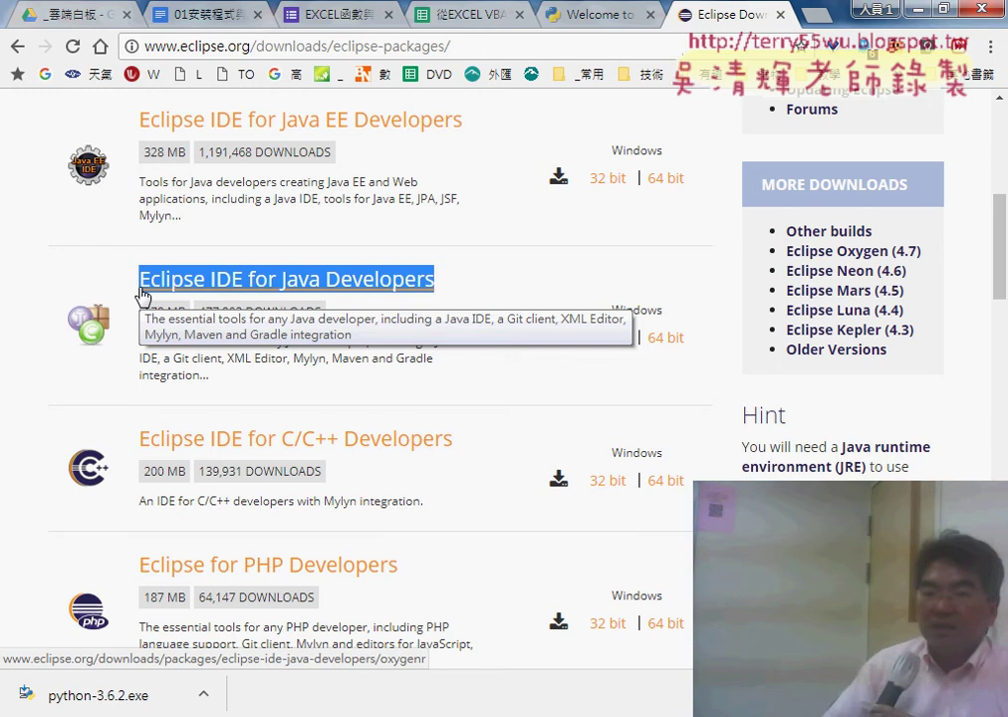
pyautogui.click(565, 284)
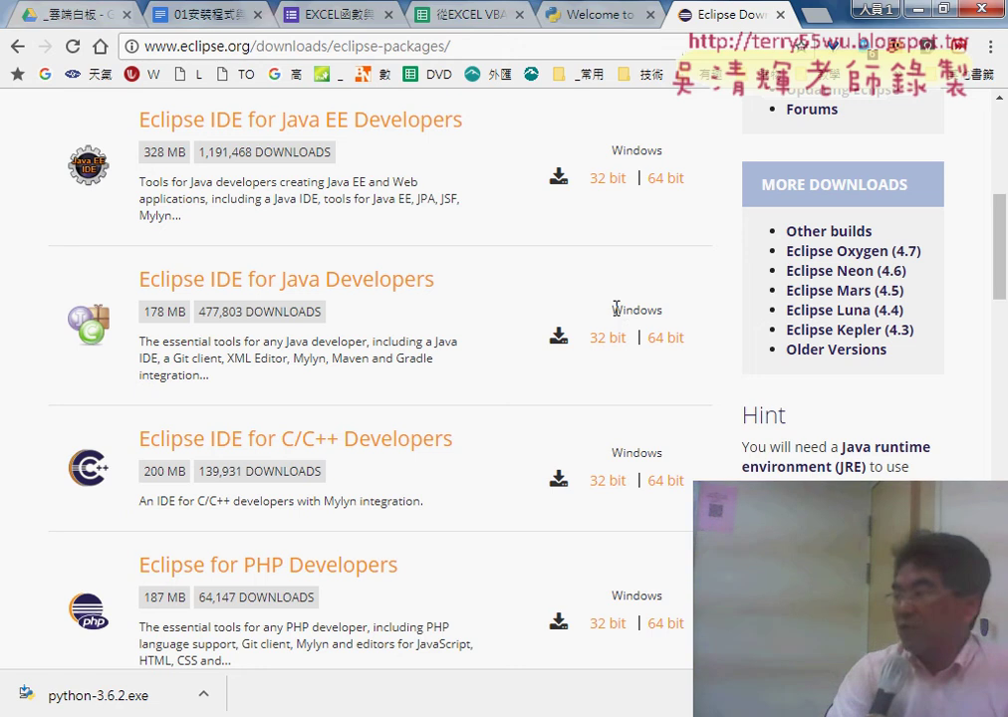
pyautogui.moveTo(614, 309); pyautogui.dragTo(665, 315)
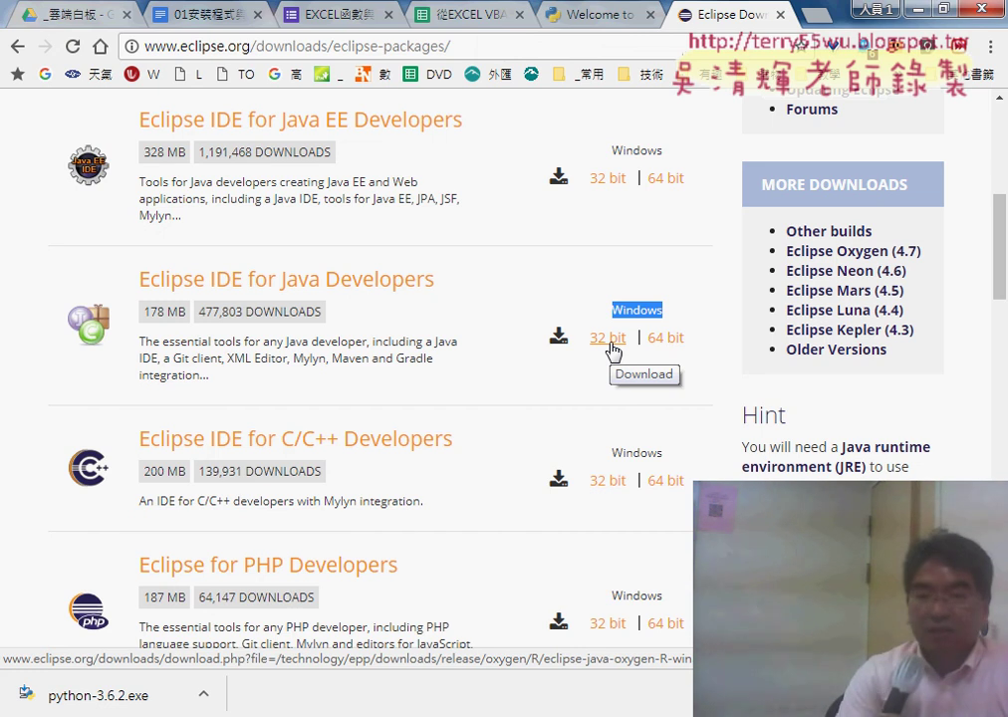
# Step: Download the 32-bit Eclipse IDE for Java Developers zip from the Taiwan mirror to drive D
pyautogui.click(610, 342)
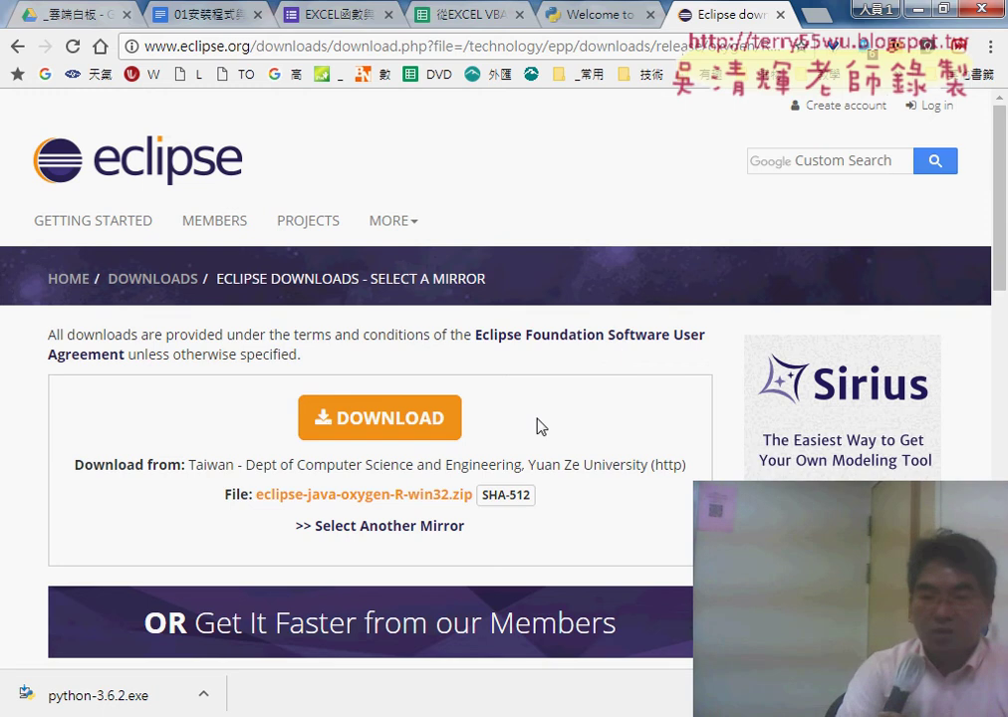
pyautogui.click(426, 428)
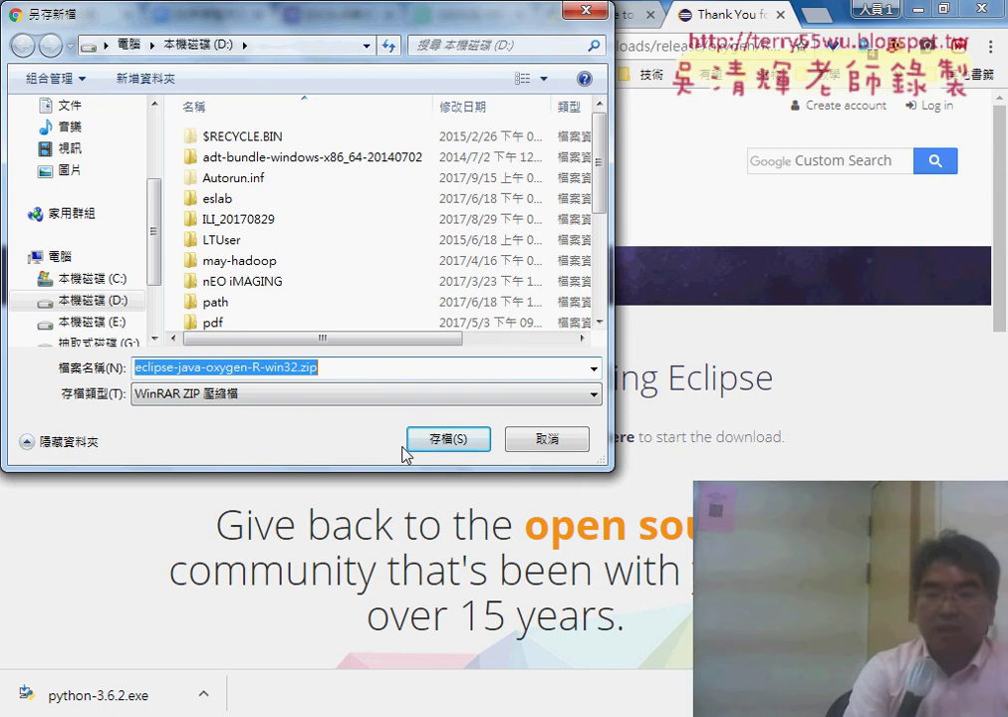
pyautogui.click(454, 438)
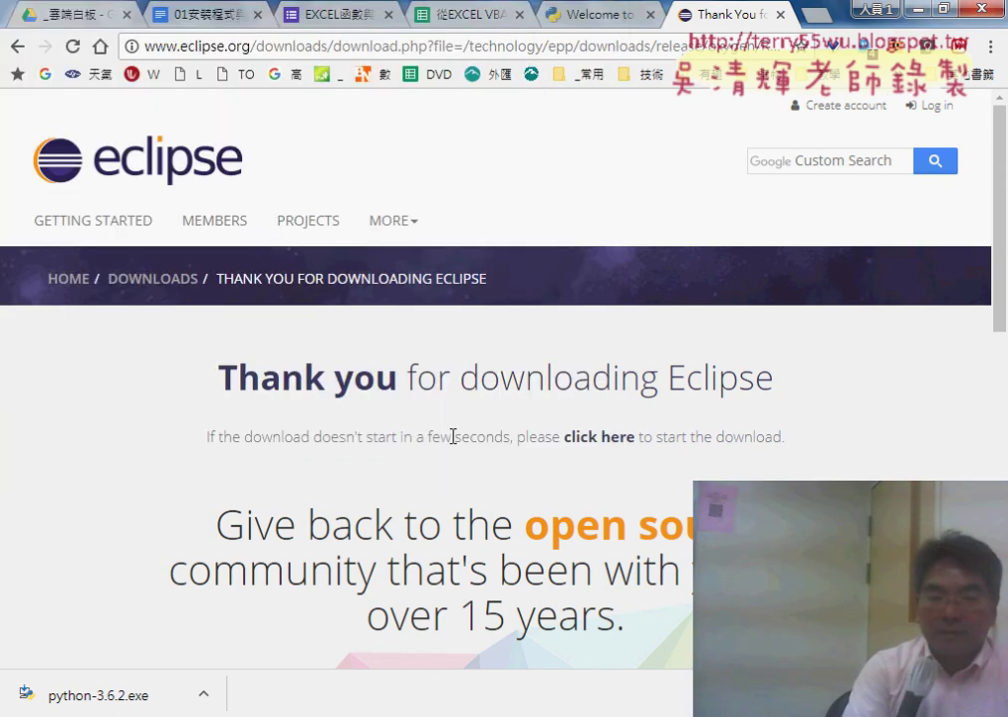